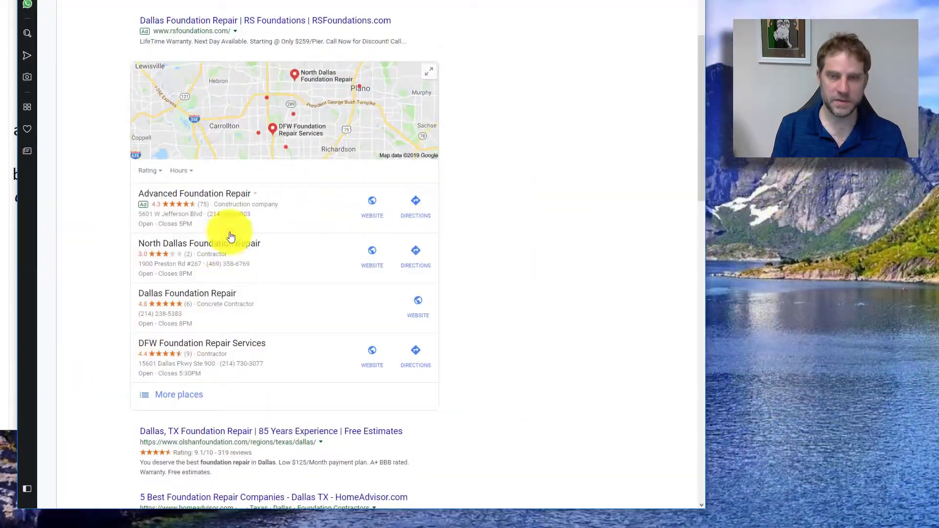
- Scroll the dallas foundation repair results and open the foundationandconcrete.net result
{"action": "scroll", "coordinate": [226, 218], "scroll_direction": "up", "scroll_amount": 4}
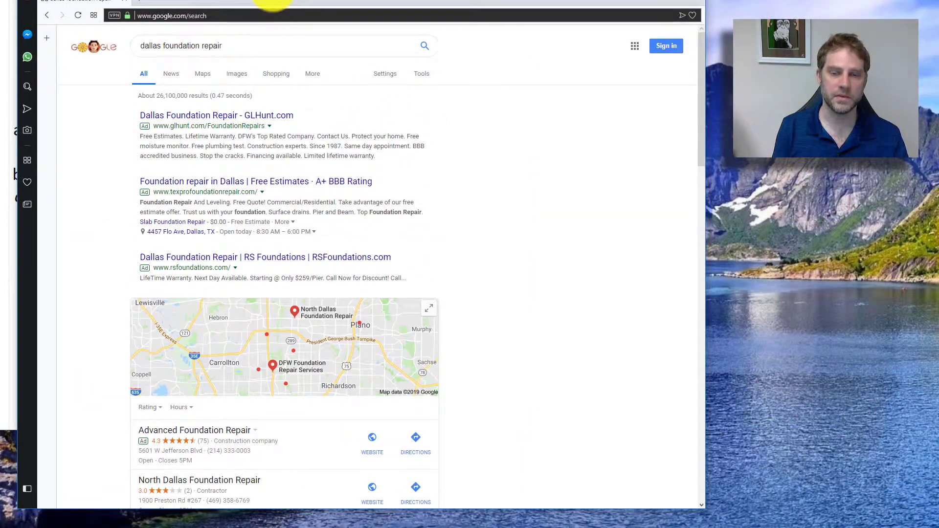
{"action": "scroll", "coordinate": [189, 409], "scroll_direction": "down", "scroll_amount": 15}
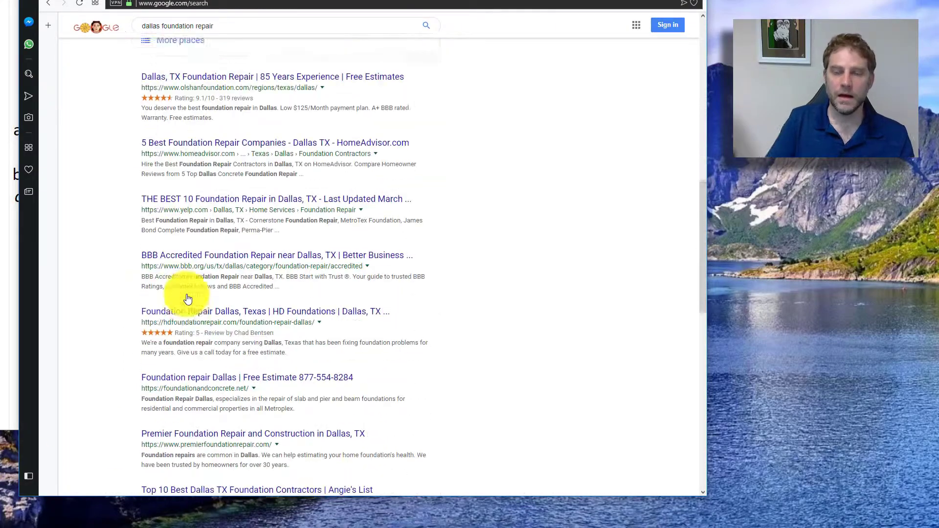
{"action": "scroll", "coordinate": [194, 296], "scroll_direction": "down", "scroll_amount": 1}
{"action": "scroll", "coordinate": [193, 296], "scroll_direction": "up", "scroll_amount": 10}
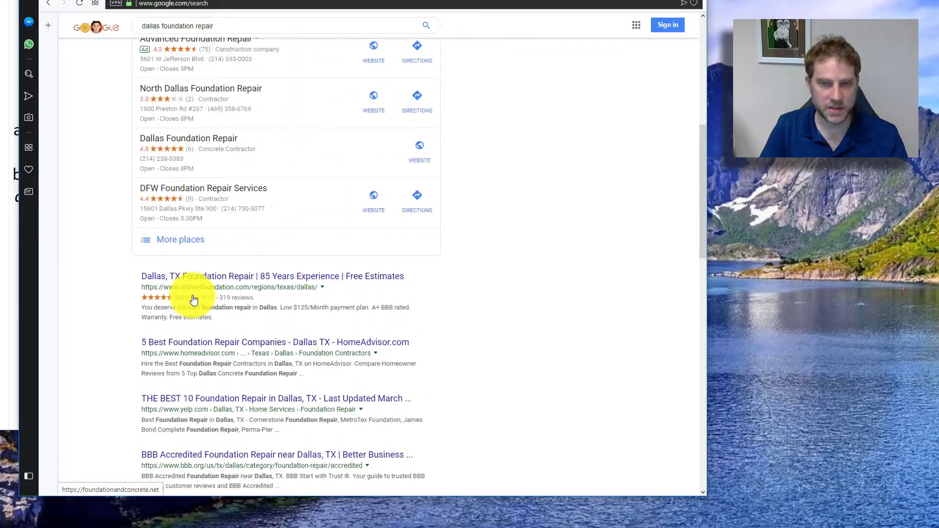
{"action": "scroll", "coordinate": [194, 296], "scroll_direction": "down", "scroll_amount": 5}
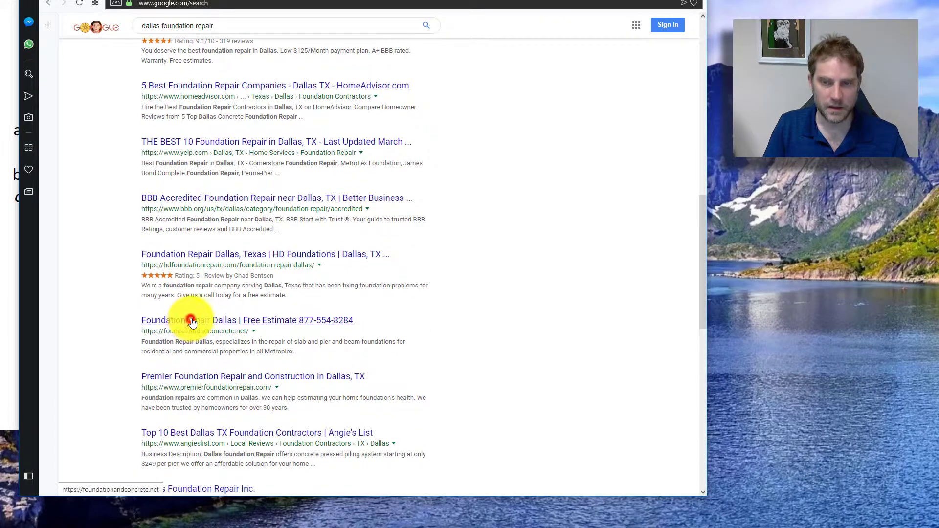
{"action": "left_click", "coordinate": [190, 319]}
- Go to results page 3, open the Residential & Commercial and SOS Foundation Repair results, then select the URL
{"action": "scroll", "coordinate": [254, 325], "scroll_direction": "down", "scroll_amount": 10}
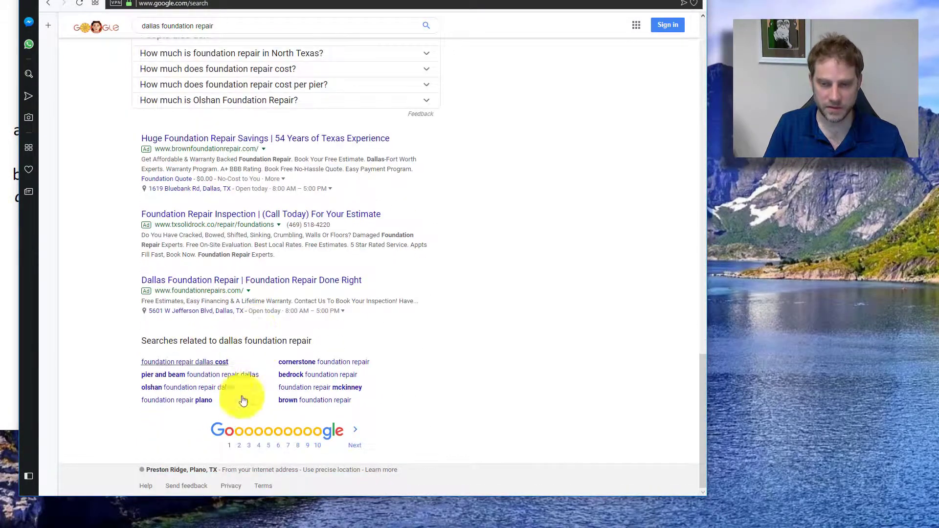
{"action": "left_click", "coordinate": [250, 447]}
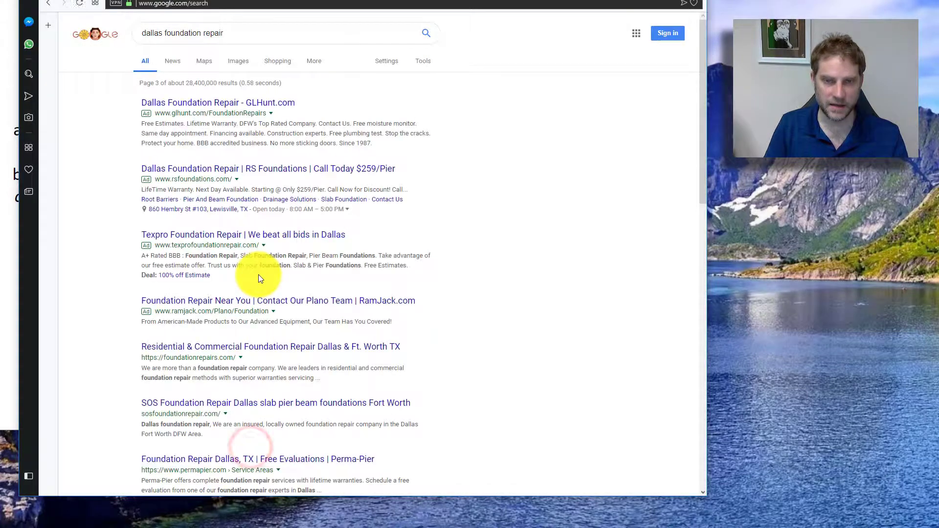
{"action": "scroll", "coordinate": [234, 328], "scroll_direction": "down", "scroll_amount": 1}
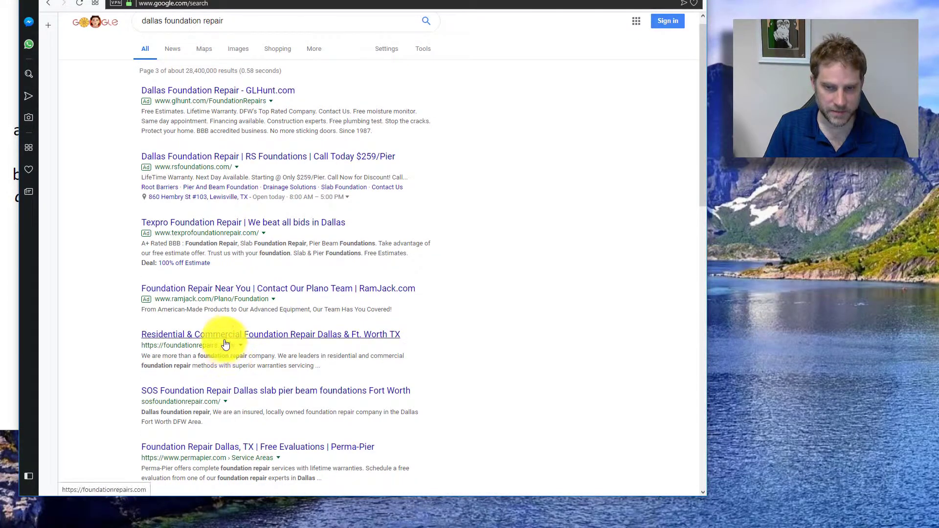
{"action": "left_click", "coordinate": [224, 337]}
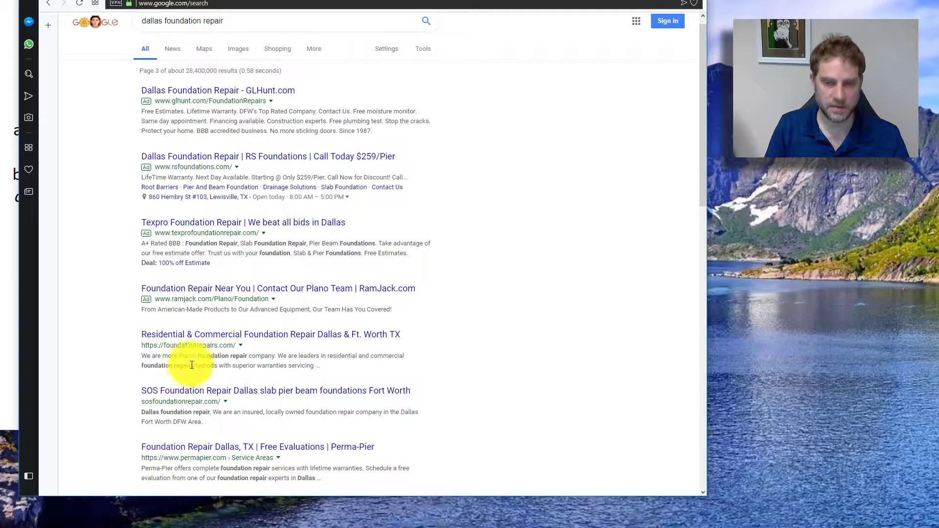
{"action": "left_click", "coordinate": [184, 391]}
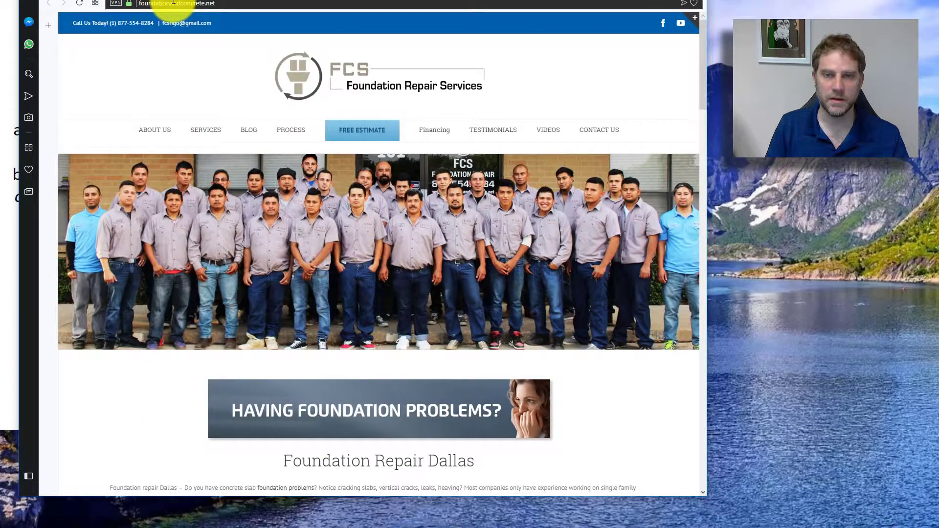
{"action": "left_click", "coordinate": [172, 3]}
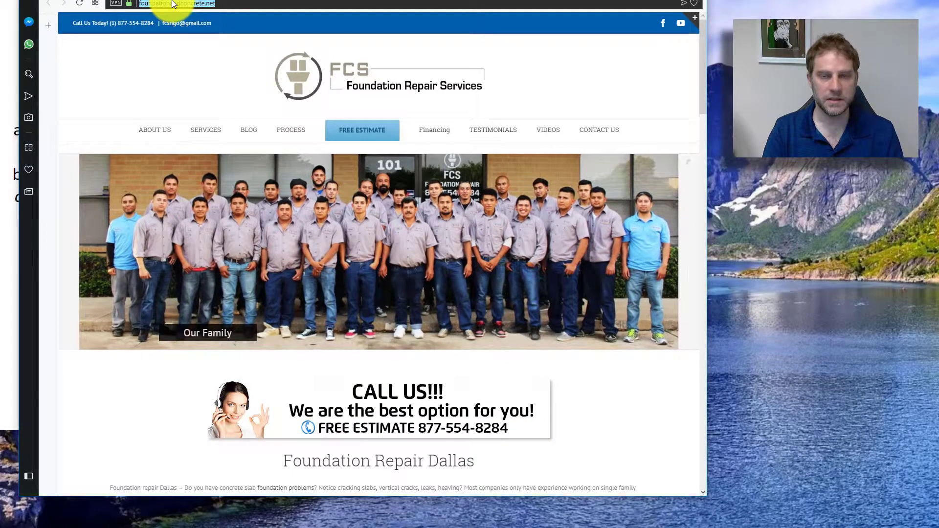
{"action": "key", "text": "ctrl+c"}
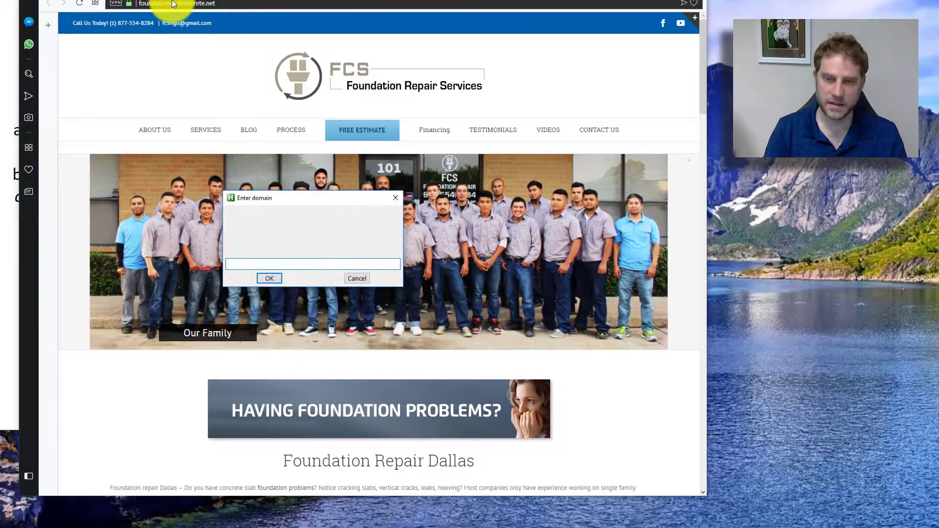
{"action": "key", "text": "ctrl+v"}
{"action": "key", "text": "Home"}
{"action": "key", "text": "Delete"}
{"action": "key", "text": "Delete"}
{"action": "key", "text": "Delete"}
{"action": "key", "text": "Delete"}
{"action": "key", "text": "Delete"}
{"action": "key", "text": "Delete"}
{"action": "key", "text": "Delete"}
{"action": "key", "text": "Delete"}
{"action": "key", "text": "Return"}
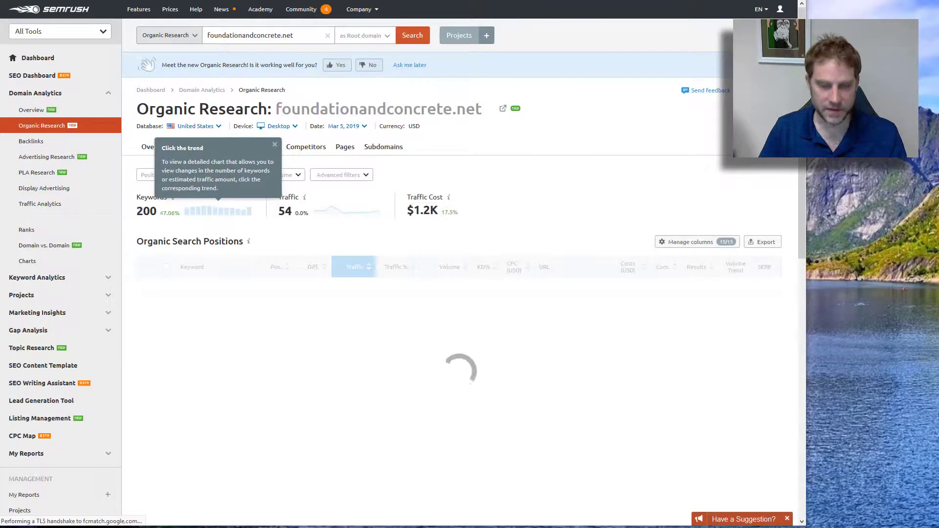
{"action": "key", "text": "alt+Tab"}
- Complete the notes line as 'Rankings fast check @ semrush.com'
{"action": "scroll", "coordinate": [207, 228], "scroll_direction": "down", "scroll_amount": 3}
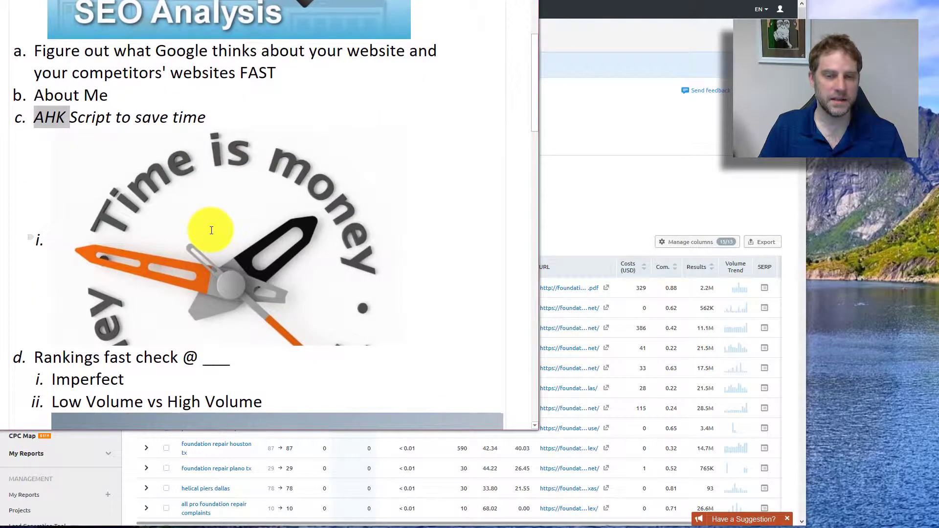
{"action": "scroll", "coordinate": [192, 240], "scroll_direction": "down", "scroll_amount": 1}
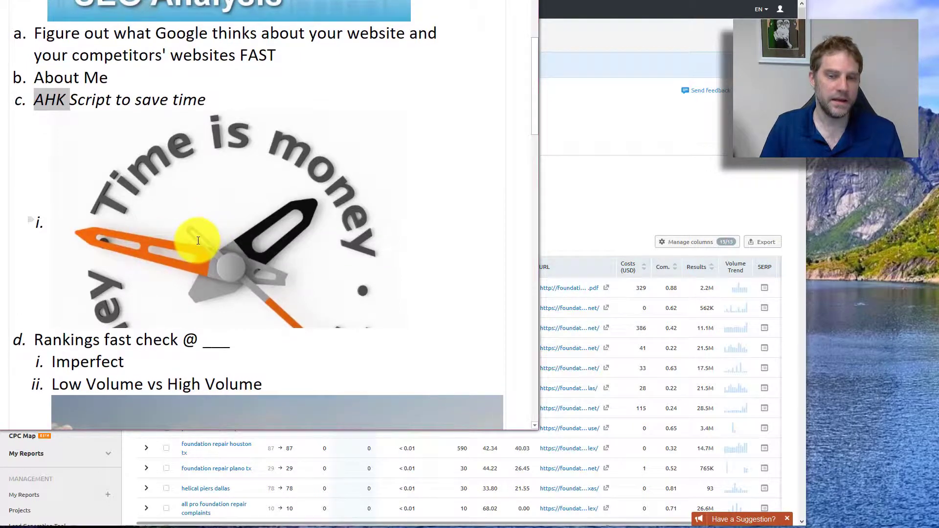
{"action": "scroll", "coordinate": [194, 248], "scroll_direction": "down", "scroll_amount": 4}
{"action": "scroll", "coordinate": [189, 245], "scroll_direction": "up", "scroll_amount": 1}
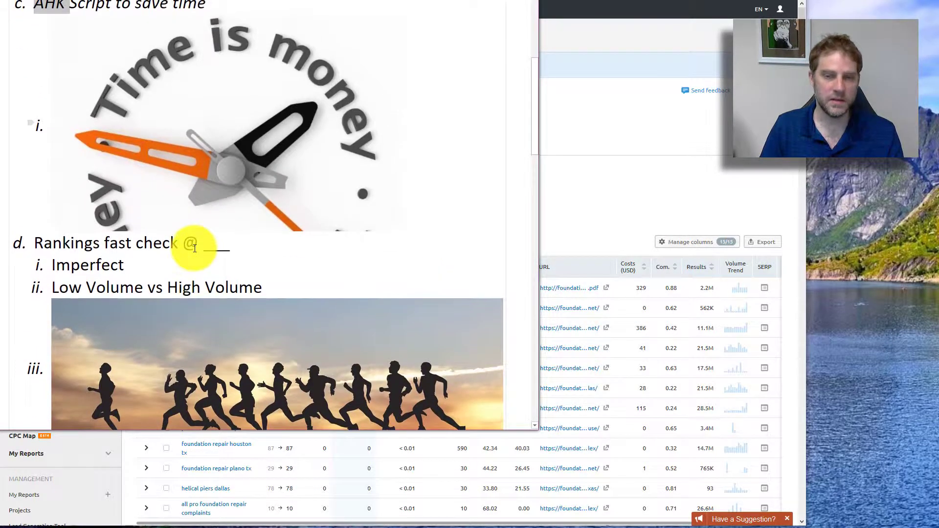
{"action": "left_click", "coordinate": [214, 244]}
{"action": "type", "text": "semr"}
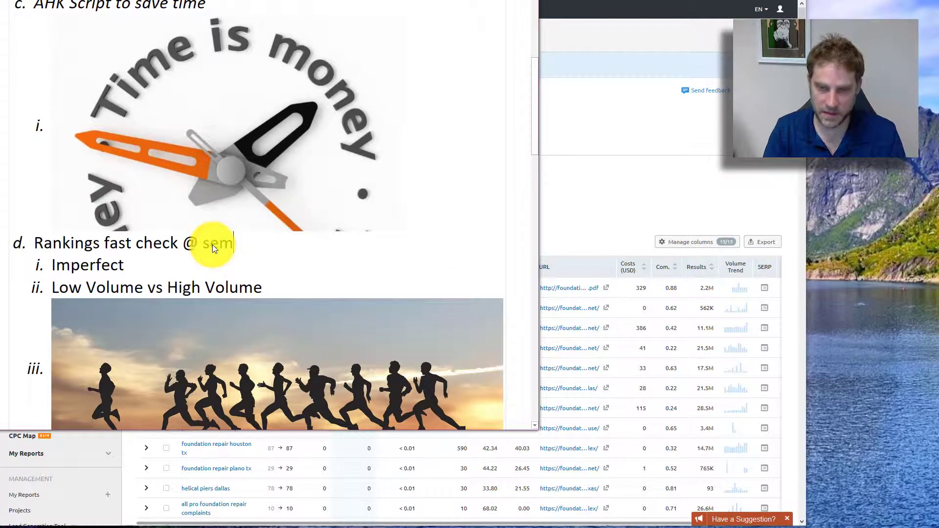
{"action": "type", "text": "ush.com"}
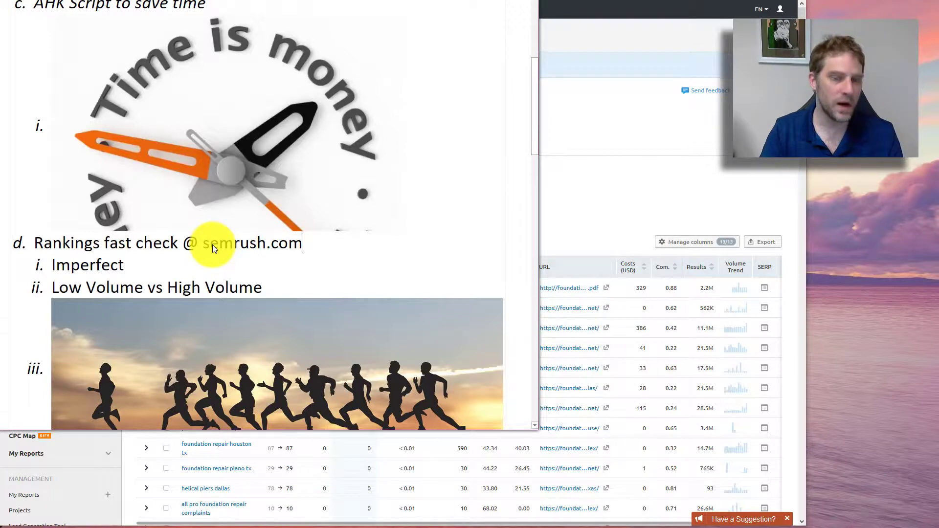
- Add list item iii 'Maps SEO', then go back to the SOS Foundation Repair site
{"action": "left_click", "coordinate": [311, 290]}
{"action": "key", "text": "Return"}
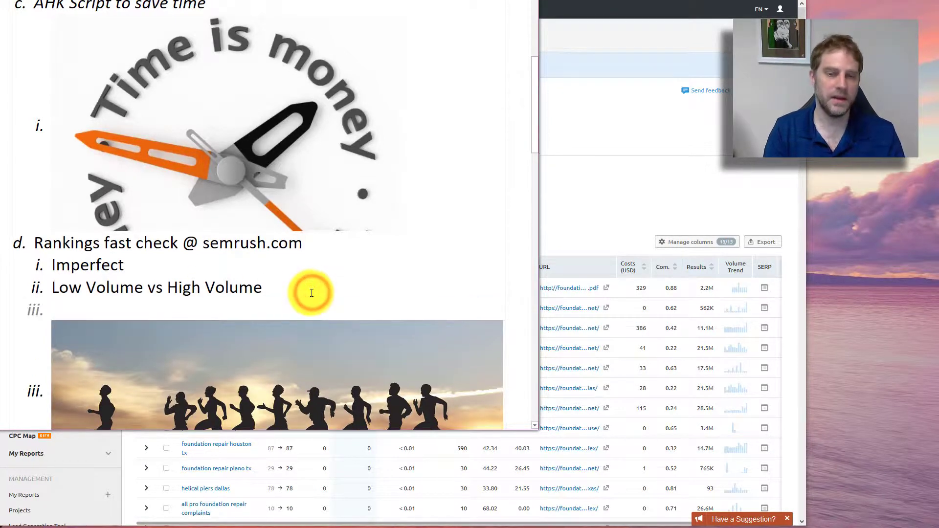
{"action": "type", "text": "Maps SEO"}
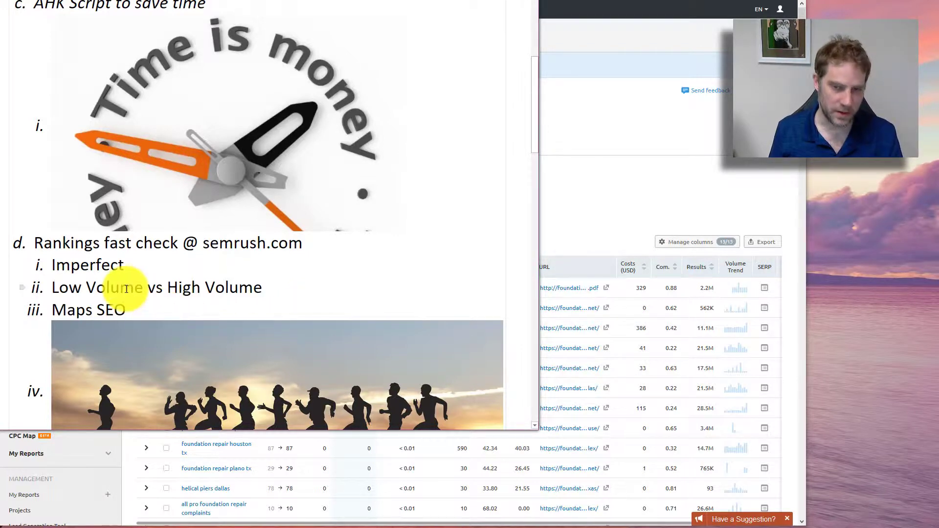
{"action": "left_click_drag", "start_coordinate": [147, 289], "coordinate": [51, 289]}
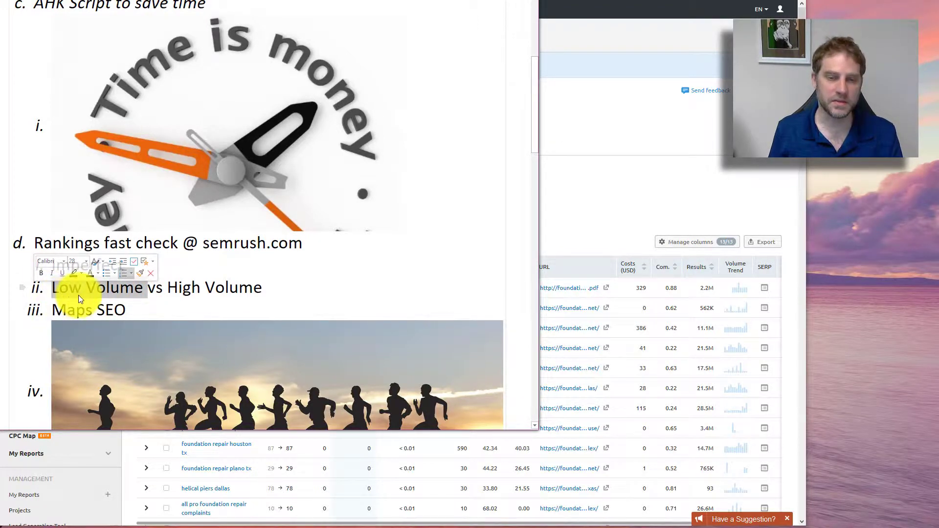
{"action": "left_click", "coordinate": [138, 294]}
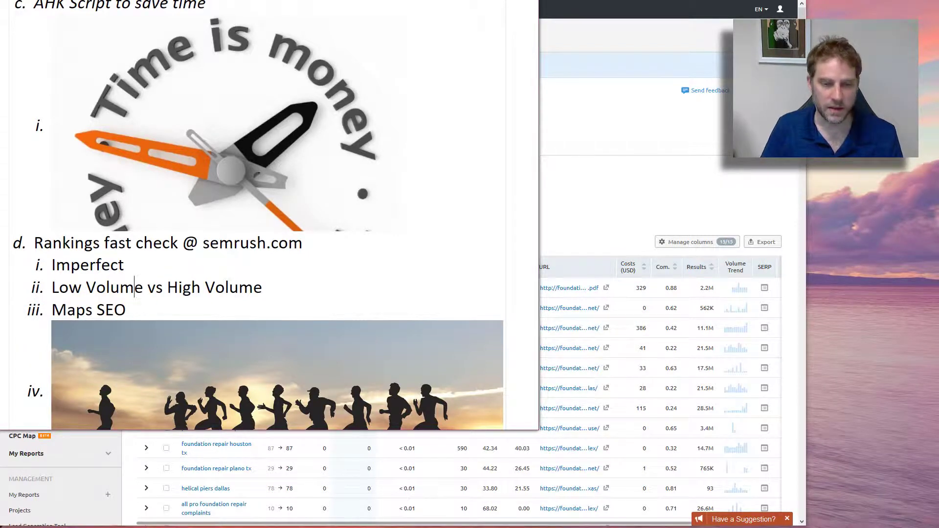
{"action": "key", "text": "alt+Tab"}
{"action": "key", "text": "ctrl+Tab"}
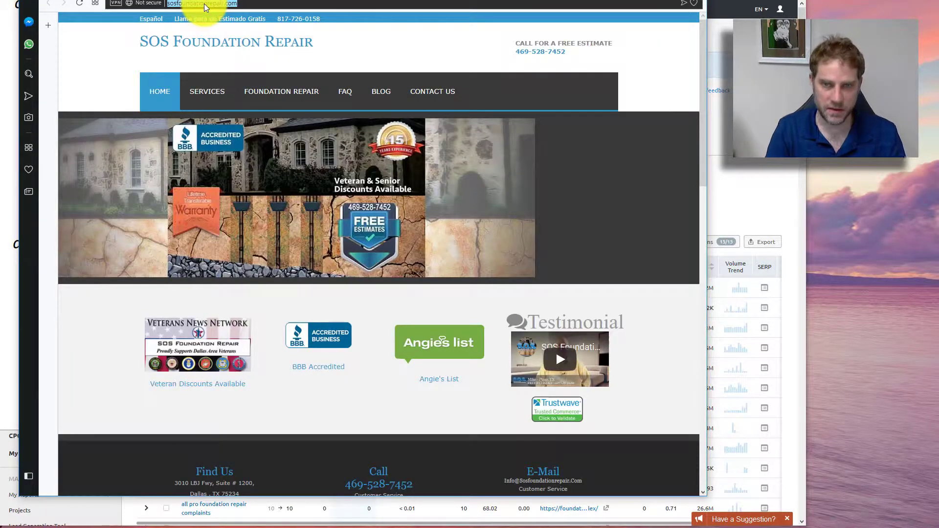
{"action": "key", "text": "ctrl+c"}
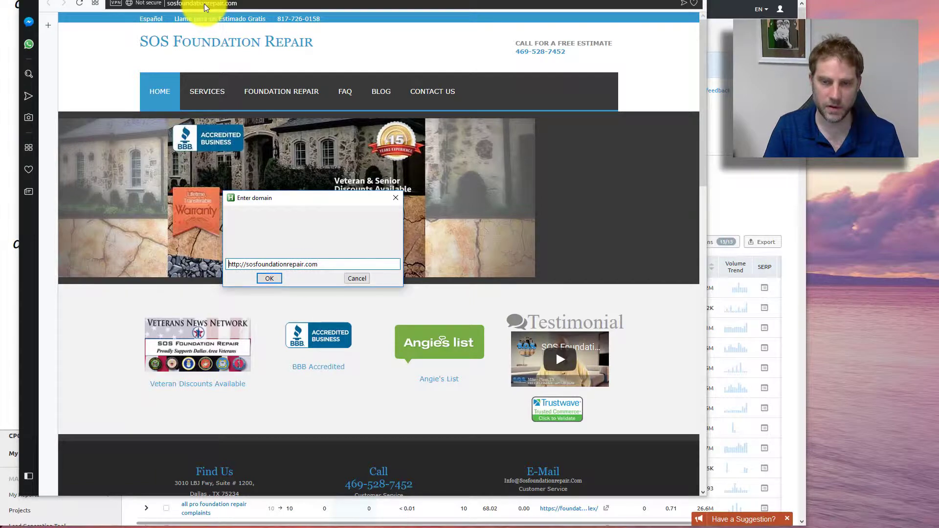
{"action": "key", "text": "Delete"}
{"action": "key", "text": "Delete"}
{"action": "key", "text": "Delete"}
{"action": "key", "text": "Delete"}
{"action": "key", "text": "Delete"}
{"action": "key", "text": "Delete"}
{"action": "key", "text": "Delete"}
{"action": "key", "text": "Return"}
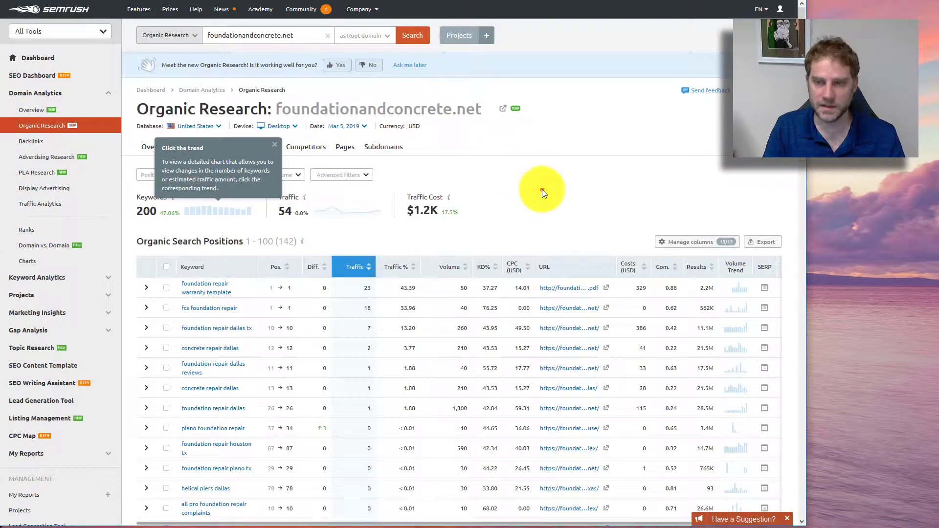
- Close the 'Click the trend' tip to reveal the Organic Search Positions table
{"action": "left_click", "coordinate": [275, 145]}
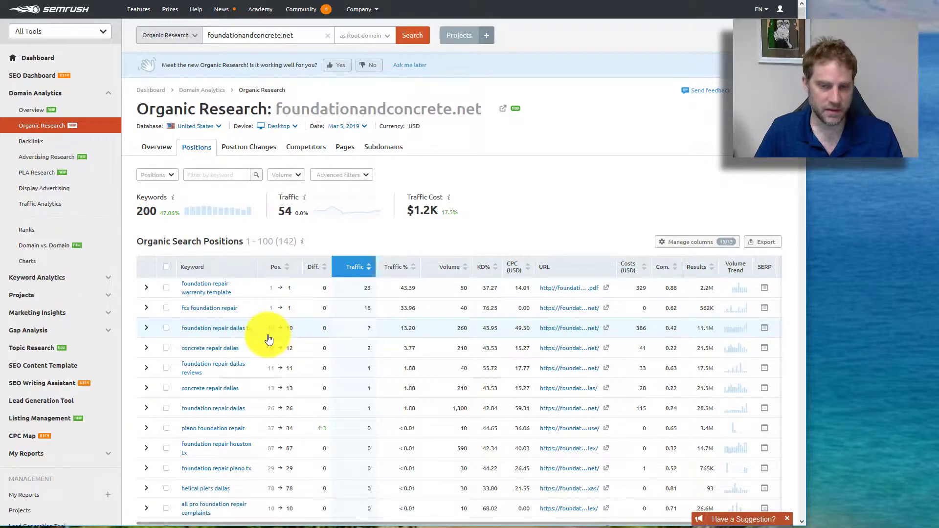
- Go back from the SOS site to the first page of Google results
{"action": "key", "text": "alt+Tab"}
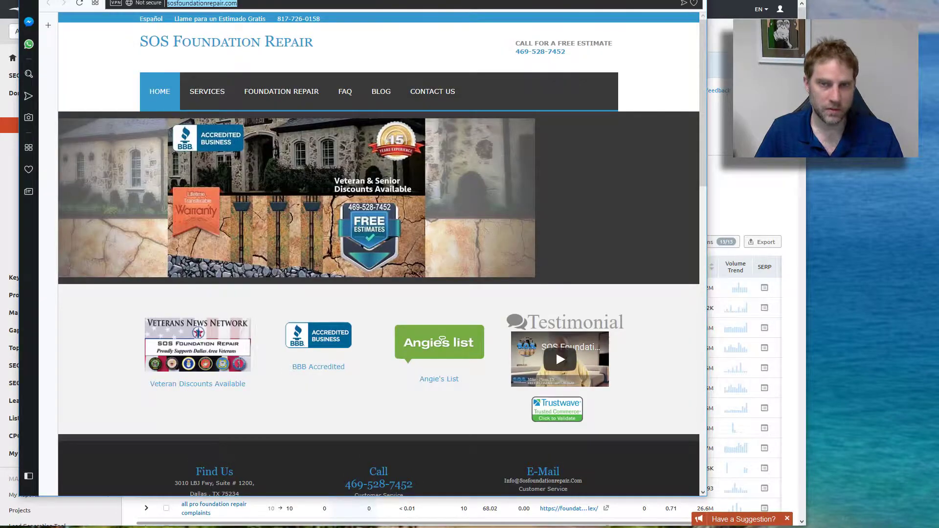
{"action": "key", "text": "alt+Left"}
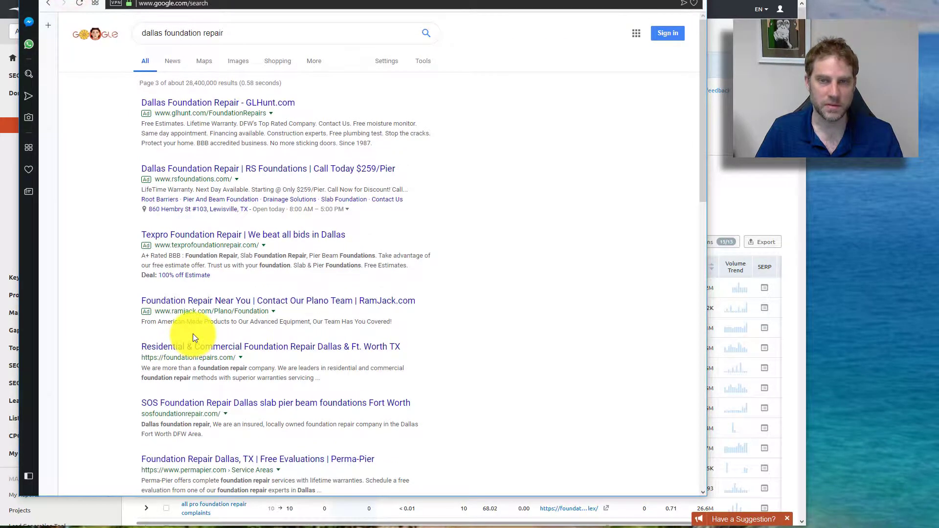
{"action": "scroll", "coordinate": [176, 475], "scroll_direction": "down", "scroll_amount": 15}
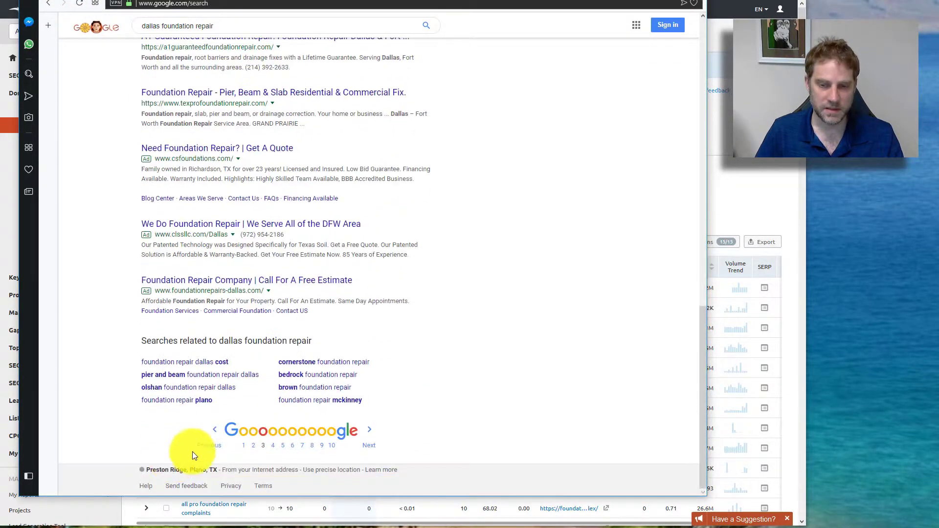
{"action": "left_click", "coordinate": [243, 446]}
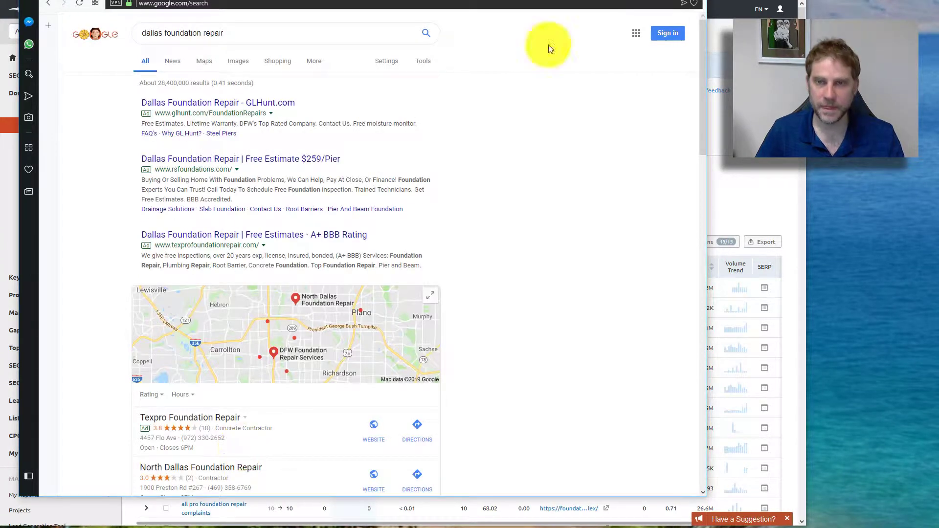
- Open foundationandconcrete.net from the SEMrush report, then view the Google local map pack
{"action": "key", "text": "alt+Tab"}
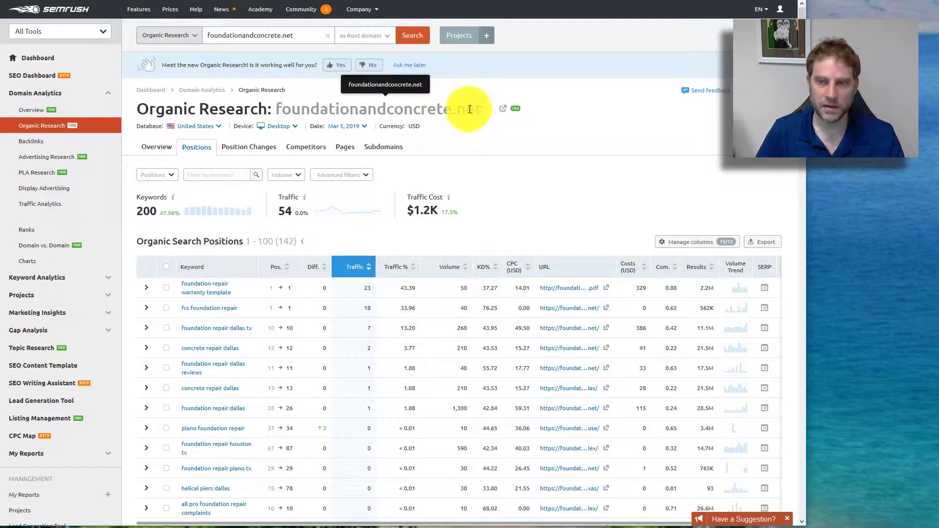
{"action": "left_click_drag", "start_coordinate": [482, 110], "coordinate": [278, 114]}
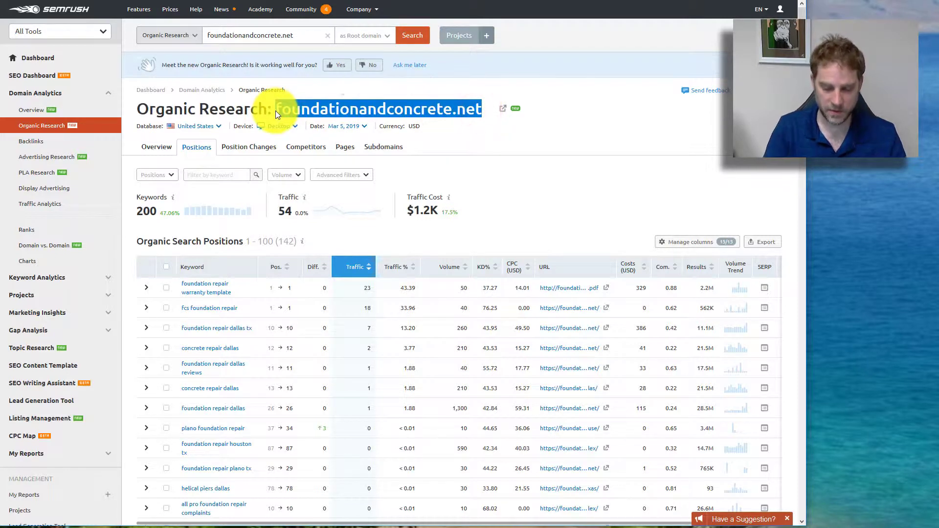
{"action": "key", "text": "Return"}
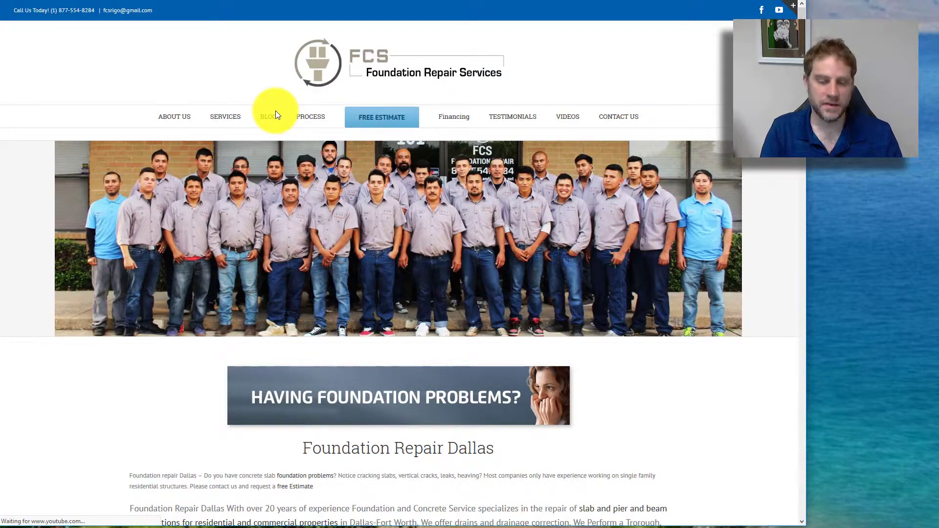
{"action": "key", "text": "alt+Tab"}
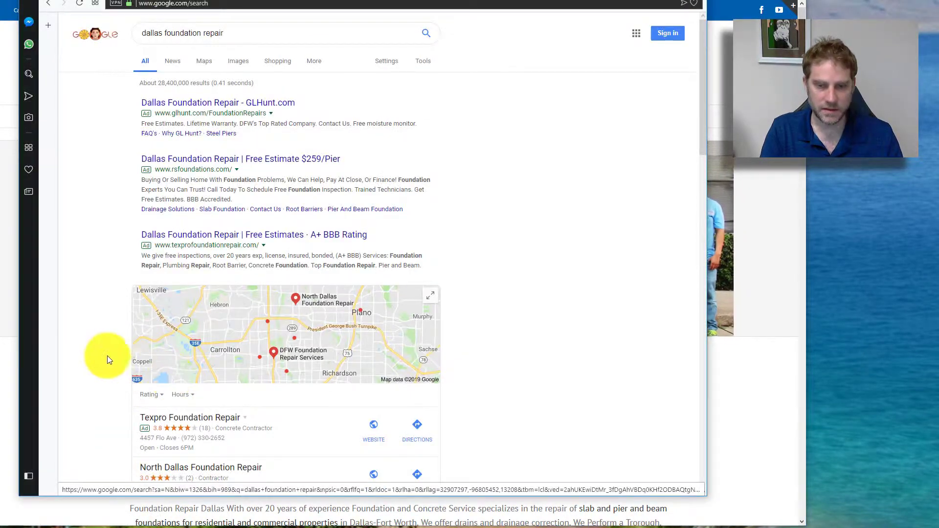
{"action": "scroll", "coordinate": [108, 357], "scroll_direction": "down", "scroll_amount": 4}
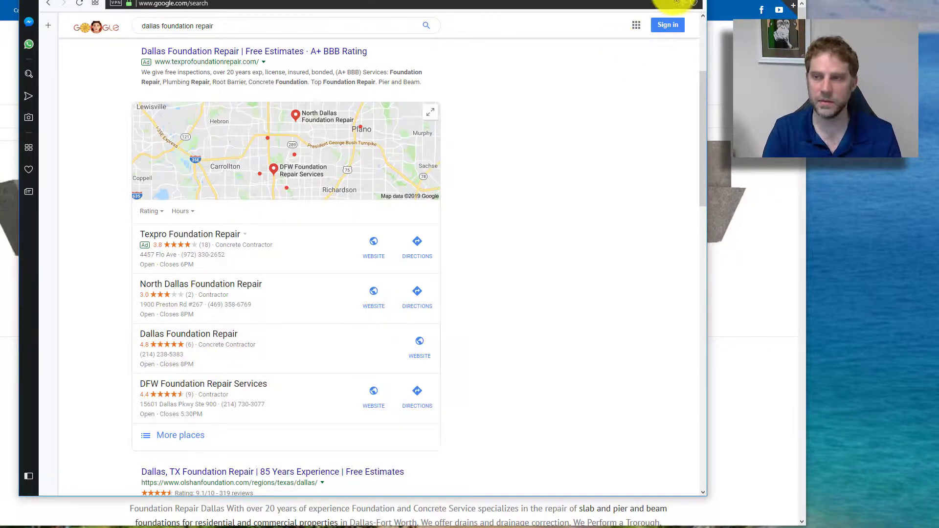
- Scroll the OneNote audit notes to the On Page checklist, then bring the FCS site forward
{"action": "left_click", "coordinate": [658, 3]}
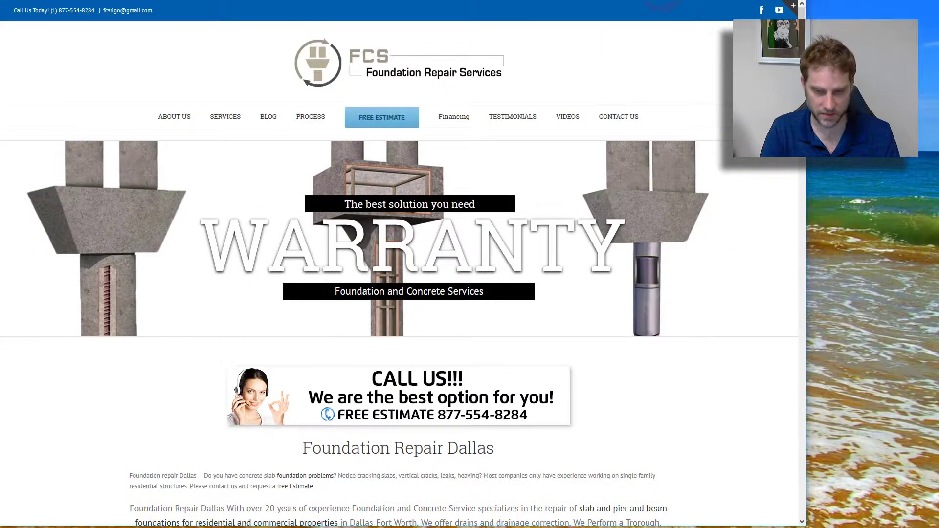
{"action": "key", "text": "alt+Tab"}
{"action": "scroll", "coordinate": [272, 213], "scroll_direction": "down", "scroll_amount": 4}
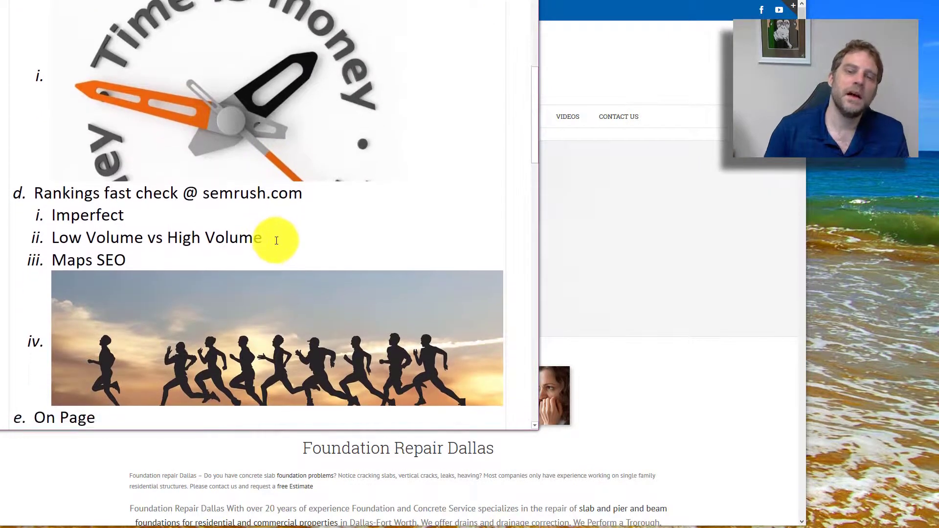
{"action": "scroll", "coordinate": [277, 234], "scroll_direction": "down", "scroll_amount": 2}
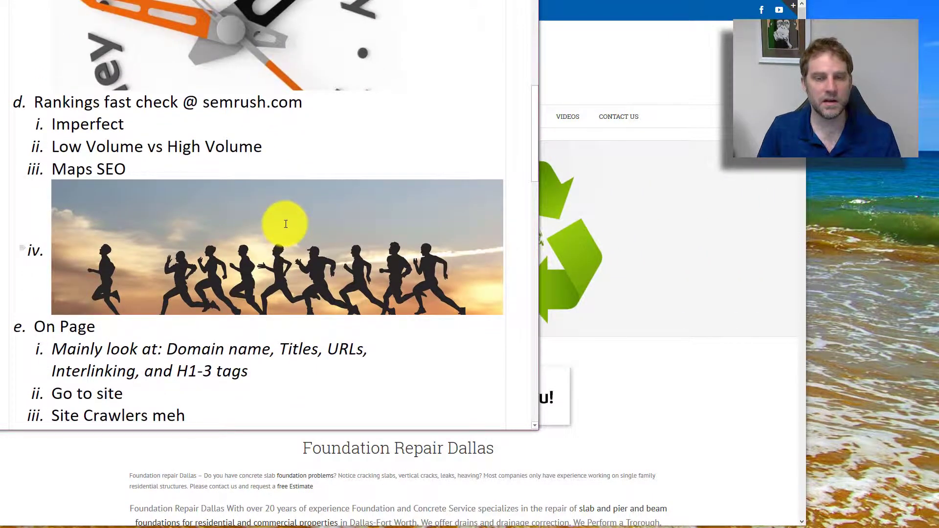
{"action": "scroll", "coordinate": [284, 224], "scroll_direction": "down", "scroll_amount": 1}
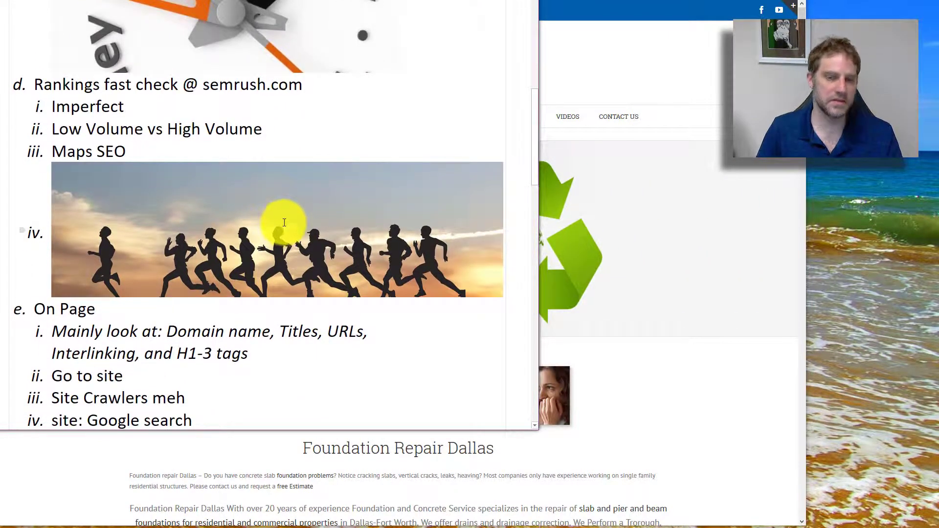
{"action": "scroll", "coordinate": [284, 222], "scroll_direction": "down", "scroll_amount": 1}
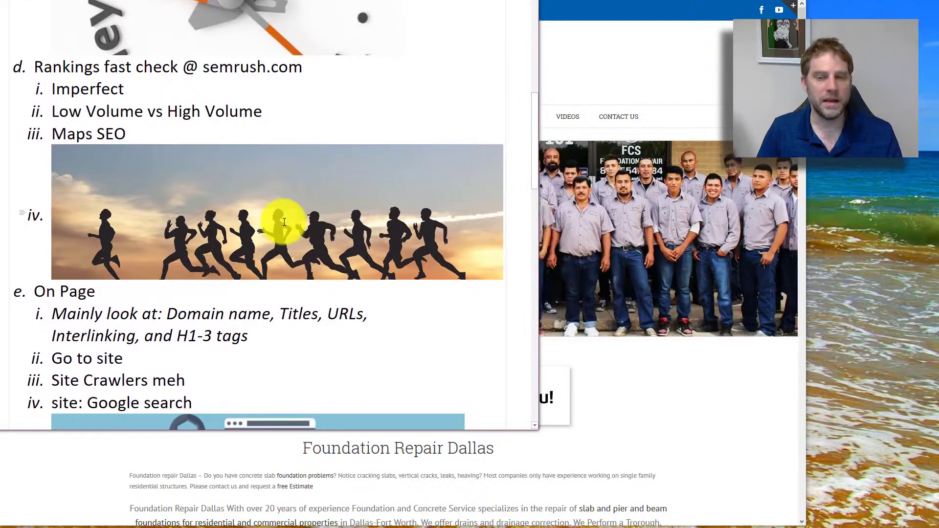
{"action": "scroll", "coordinate": [284, 222], "scroll_direction": "down", "scroll_amount": 3}
{"action": "scroll", "coordinate": [284, 222], "scroll_direction": "down", "scroll_amount": 6}
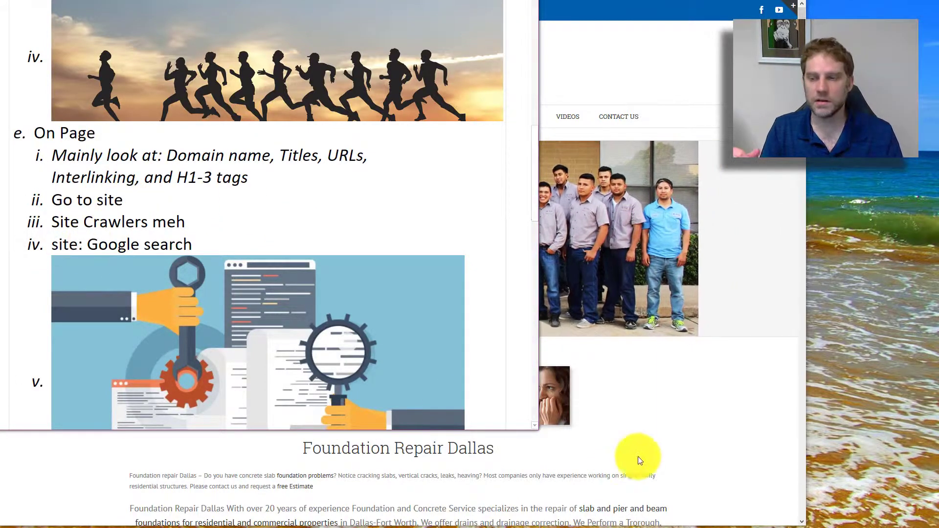
{"action": "left_click", "coordinate": [755, 395]}
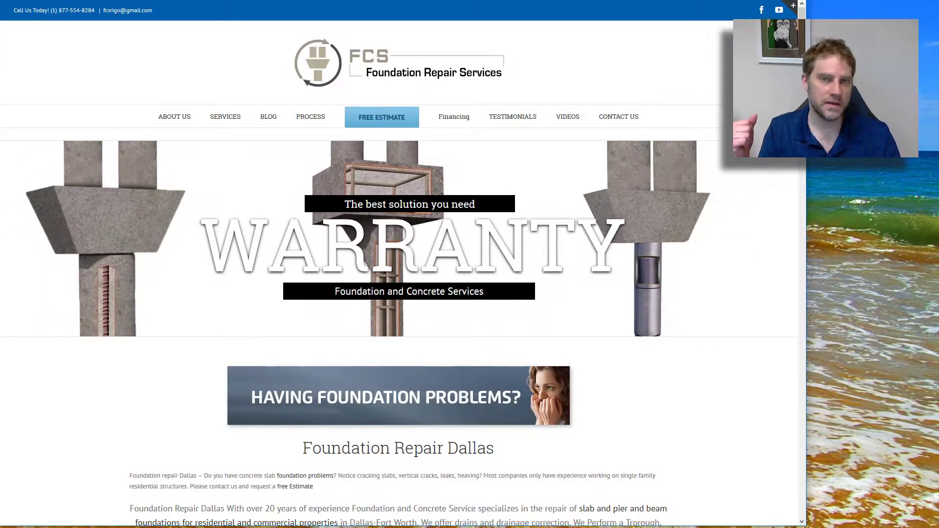
{"action": "key", "text": "ctrl+Tab"}
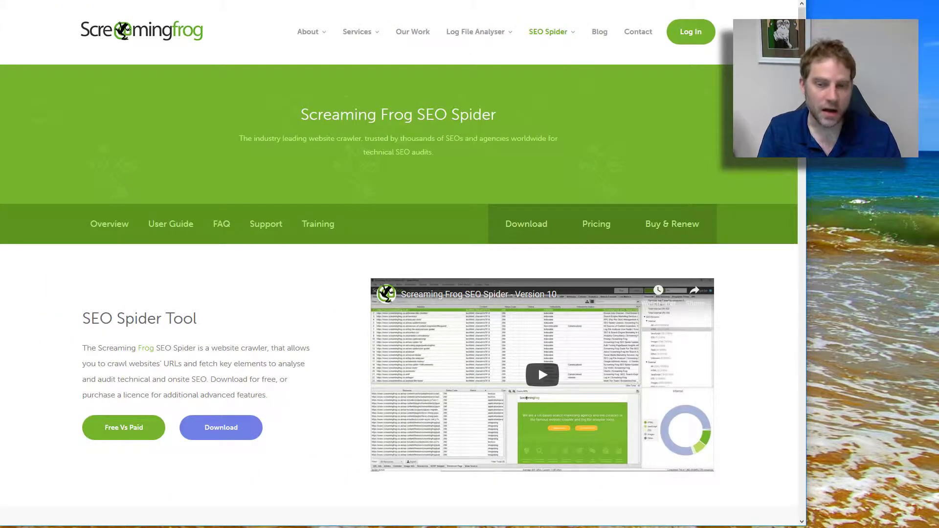
{"action": "left_click", "coordinate": [166, 60]}
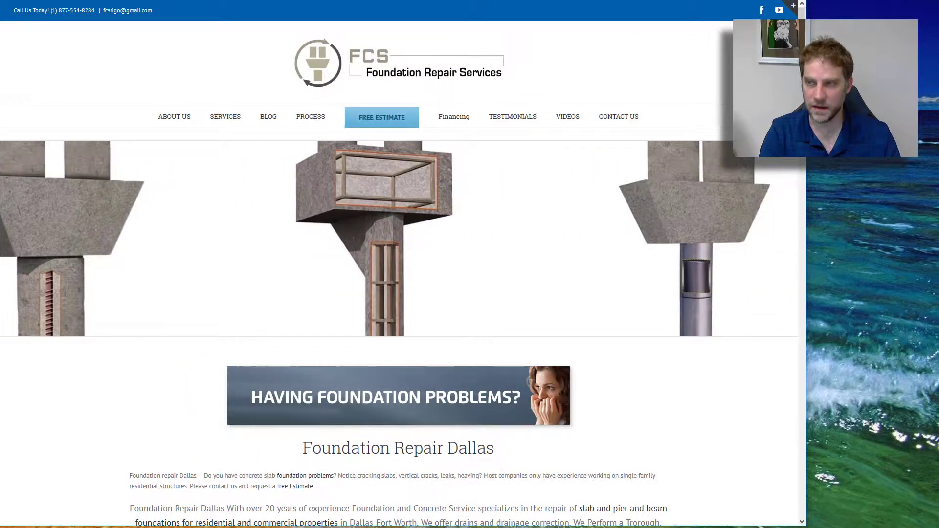
- Find and select the FCS title 'Foundation repair Dallas' in the page source
{"action": "key", "text": "ctrl+u"}
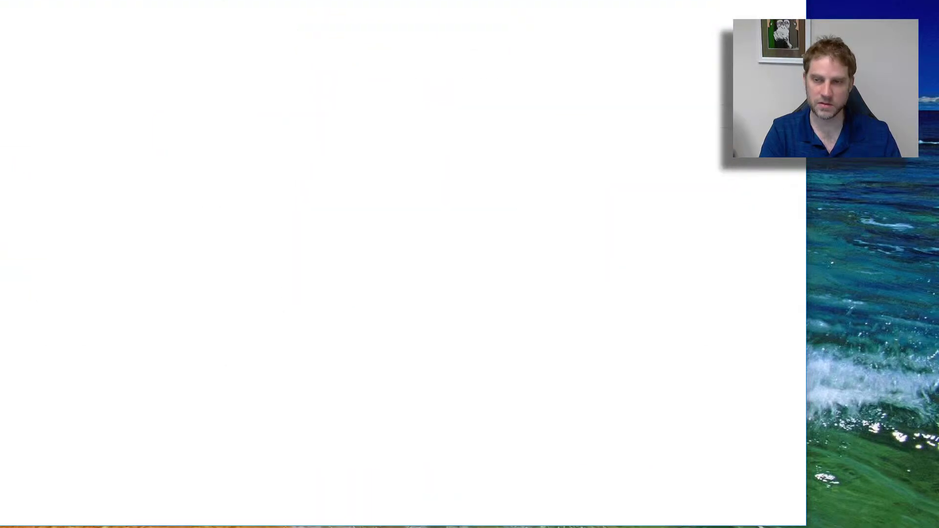
{"action": "key", "text": "ctrl+f"}
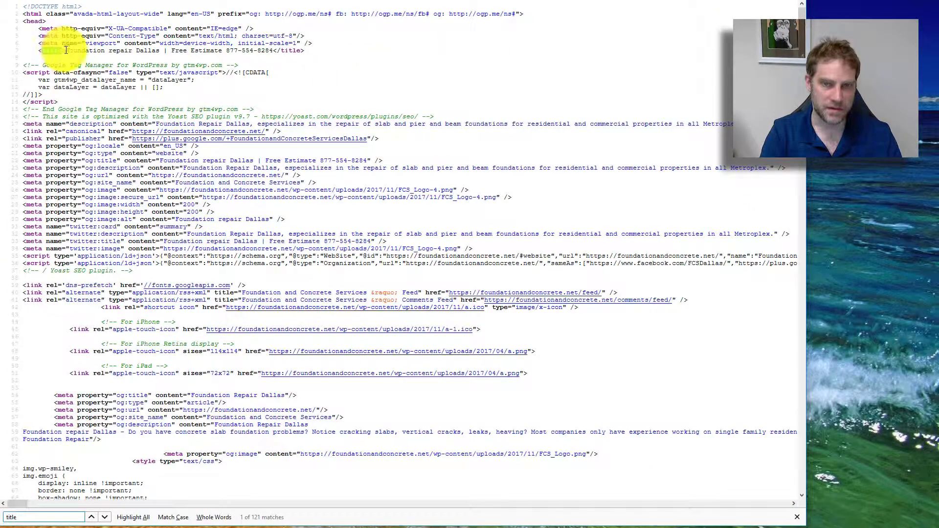
{"action": "left_click_drag", "start_coordinate": [67, 50], "coordinate": [163, 49]}
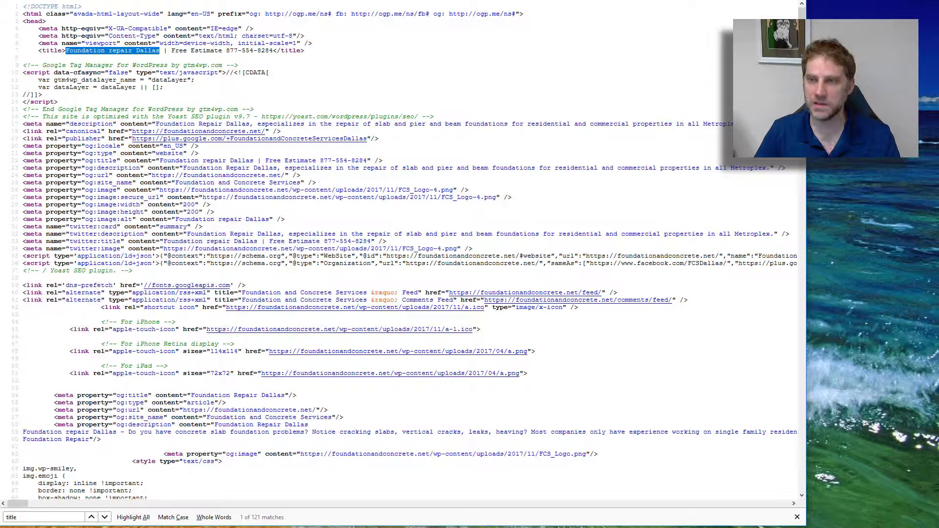
- Open the SOS Foundation Repair domain from SEMrush in a new tab and search its source for 'ti'
{"action": "key", "text": "alt+Tab"}
{"action": "left_click_drag", "start_coordinate": [287, 35], "coordinate": [200, 34]}
{"action": "key", "text": "ctrl+c"}
{"action": "key", "text": "ctrl+t"}
{"action": "key", "text": "ctrl+v"}
{"action": "key", "text": "Return"}
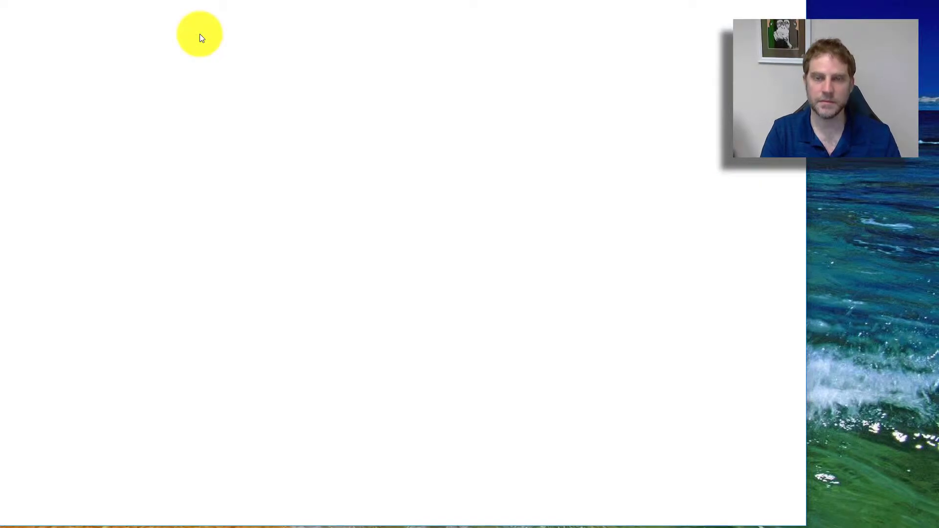
{"action": "key", "text": "ctrl+u"}
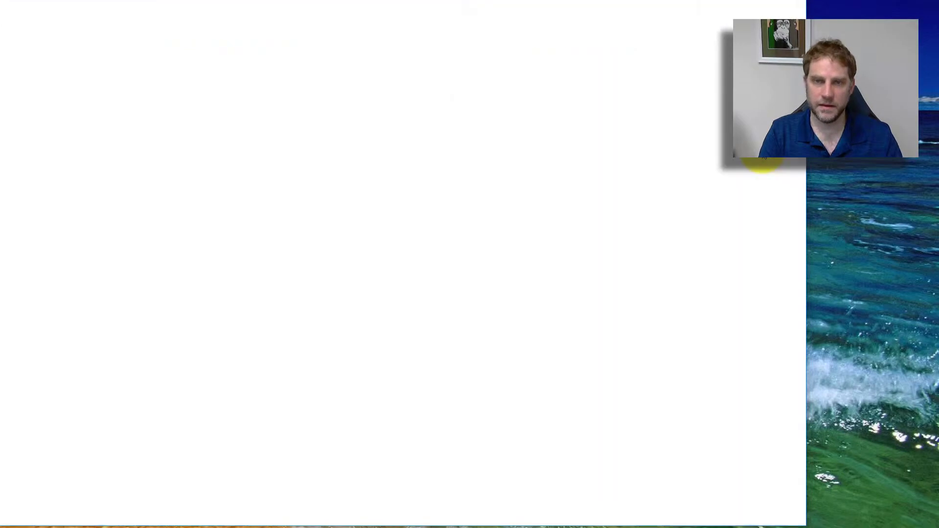
{"action": "key", "text": "ctrl+f"}
{"action": "type", "text": "title"}
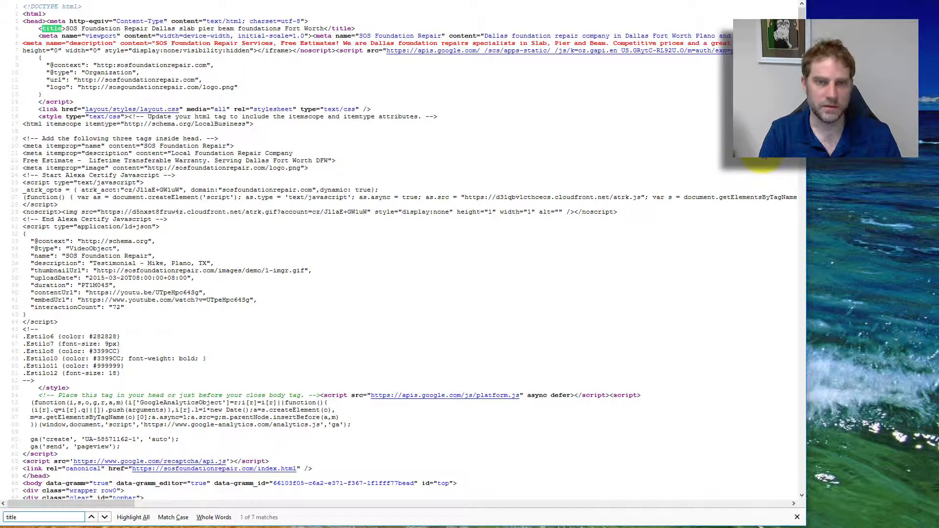
- Select the SOS Foundation Repair title text on source line 4, then return to the audit notes
{"action": "left_click_drag", "start_coordinate": [66, 30], "coordinate": [322, 26]}
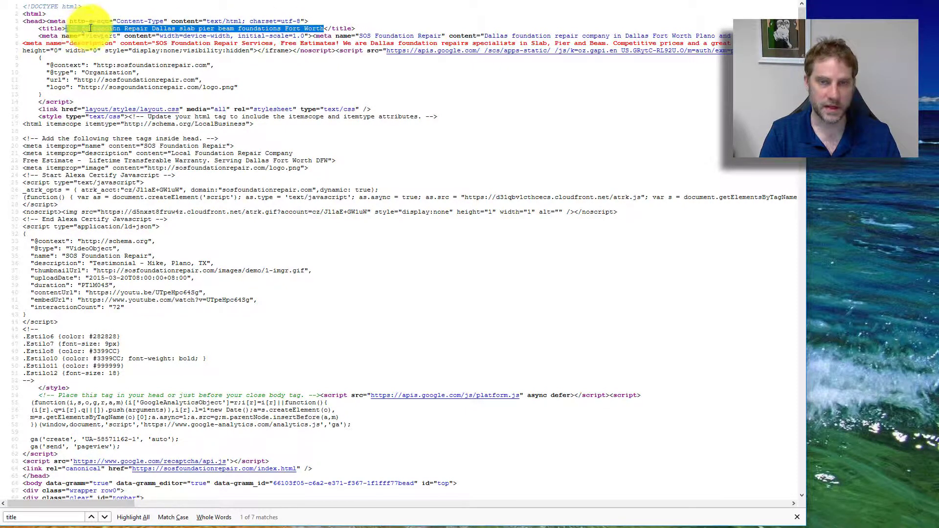
{"action": "left_click_drag", "start_coordinate": [175, 28], "coordinate": [85, 21]}
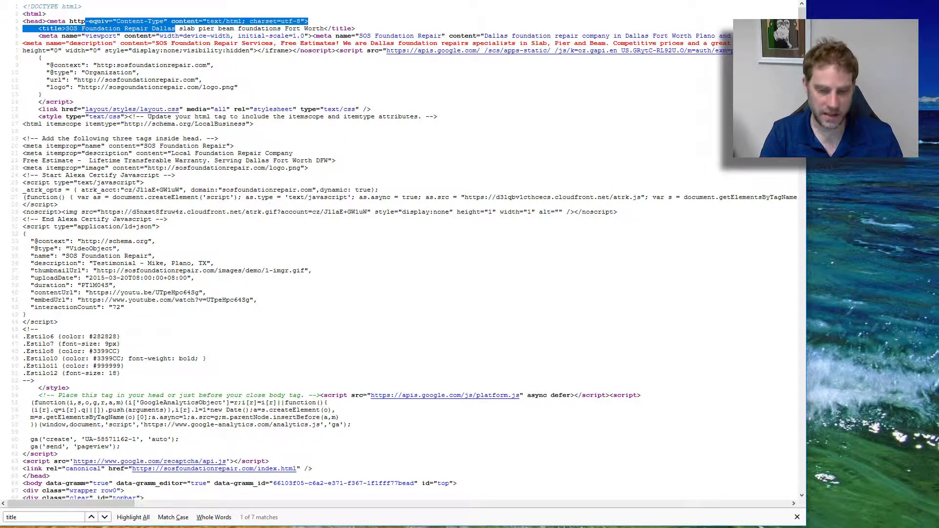
{"action": "key", "text": "alt+Tab"}
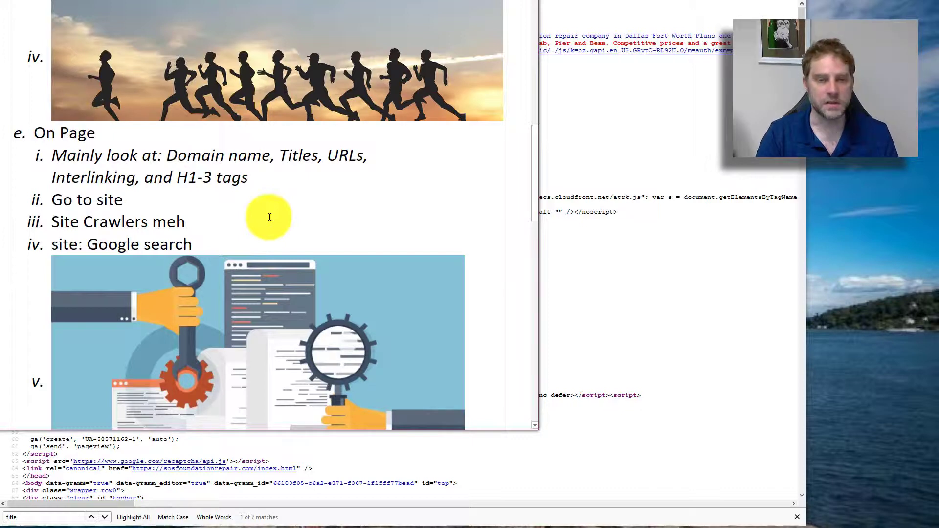
- Run a Google site:sosfoundationrepair.com search in a new tab
{"action": "left_click", "coordinate": [568, 258]}
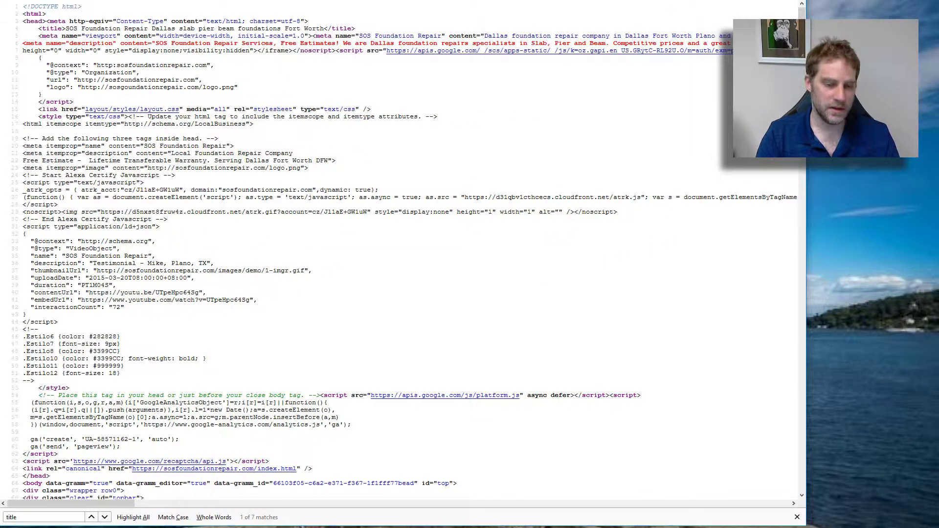
{"action": "key", "text": "alt+Tab"}
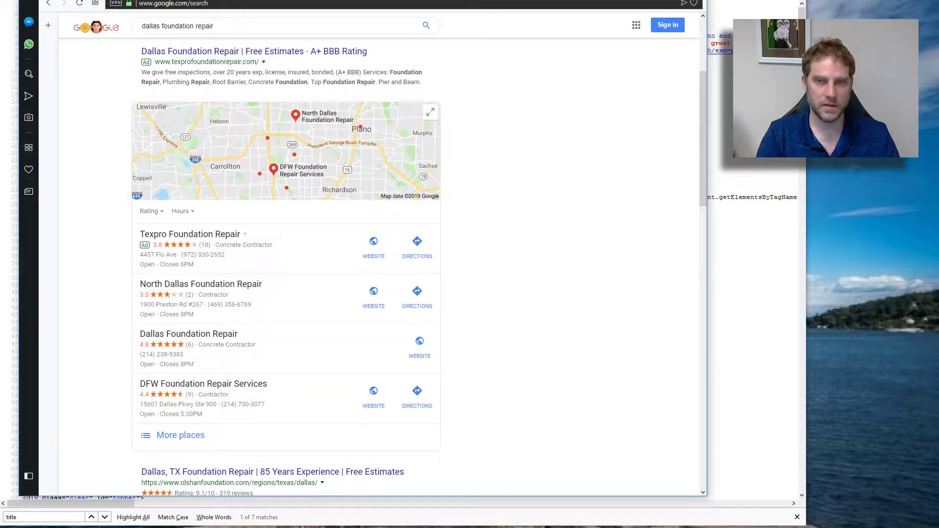
{"action": "key", "text": "ctrl+t"}
{"action": "type", "text": "google.com"}
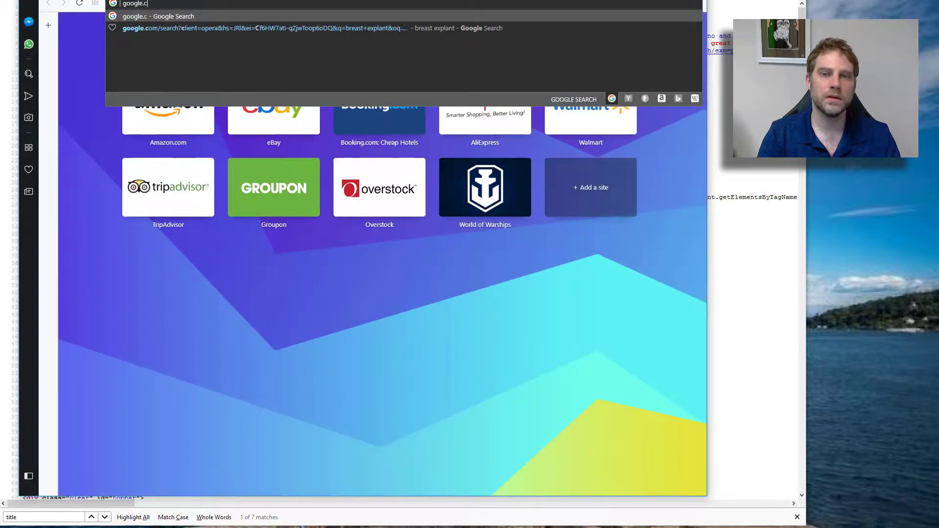
{"action": "key", "text": "Return"}
{"action": "type", "text": "site:sosfoundationrepair.com"}
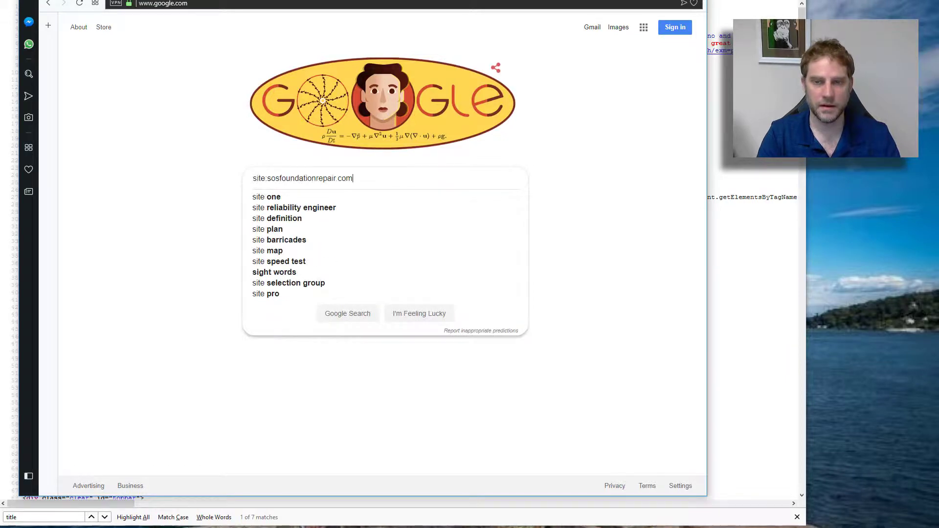
{"action": "key", "text": "Return"}
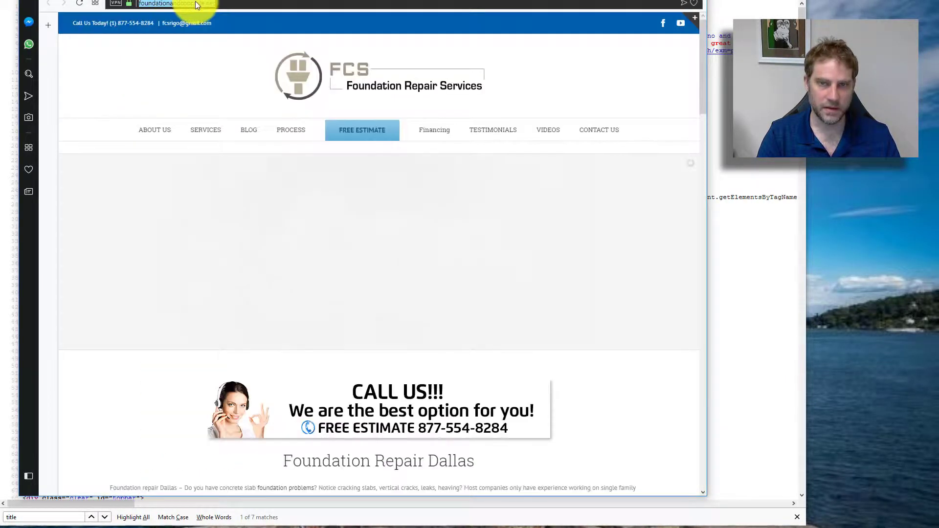
- Run a site:foundationandconcrete.net search in a new tab using the copied FCS address
{"action": "left_click", "coordinate": [195, 3]}
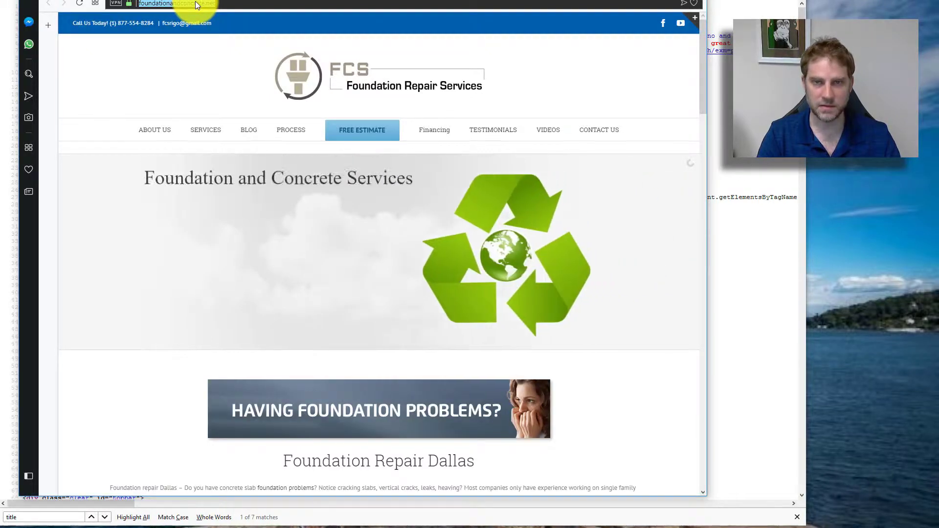
{"action": "key", "text": "ctrl+c"}
{"action": "key", "text": "ctrl+t"}
{"action": "type", "text": "site:"}
{"action": "key", "text": "ctrl+v"}
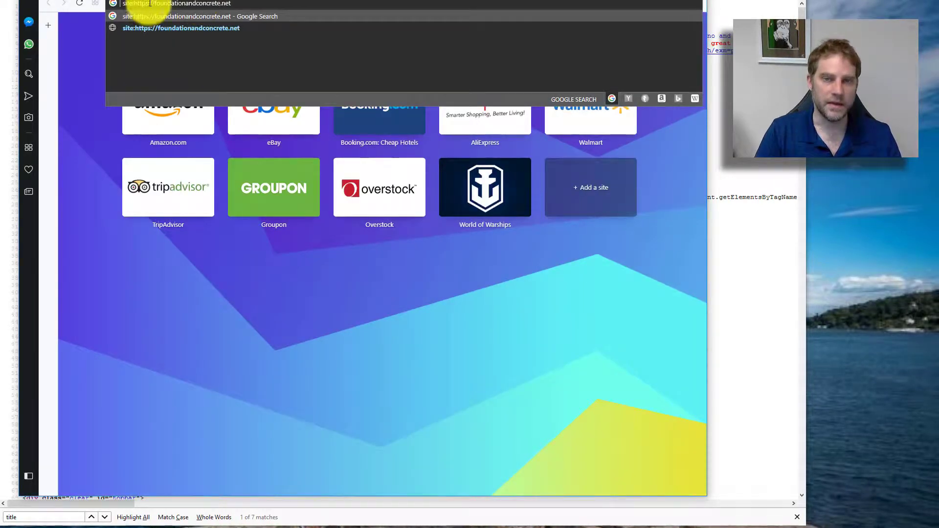
{"action": "key", "text": "BackSpace"}
{"action": "key", "text": "BackSpace"}
{"action": "key", "text": "BackSpace"}
{"action": "key", "text": "BackSpace"}
{"action": "key", "text": "BackSpace"}
{"action": "key", "text": "BackSpace"}
{"action": "key", "text": "BackSpace"}
{"action": "key", "text": "BackSpace"}
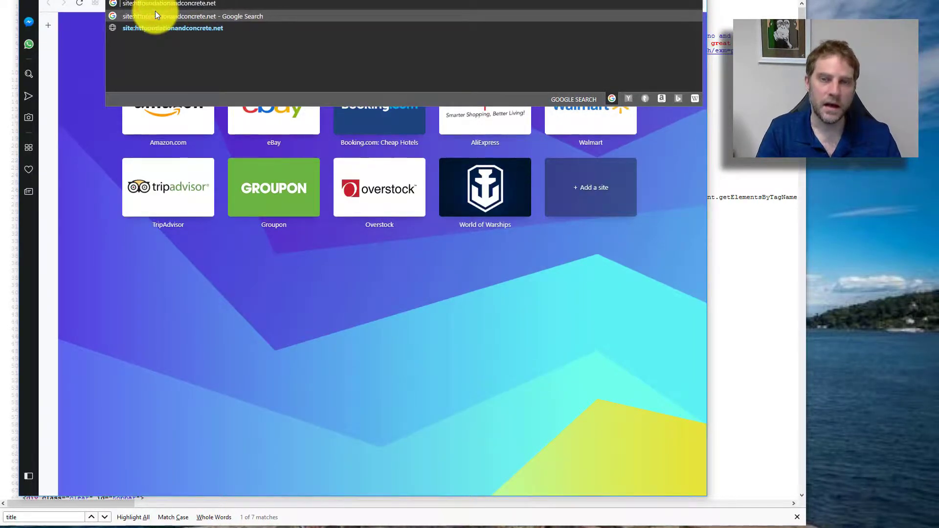
{"action": "key", "text": "Return"}
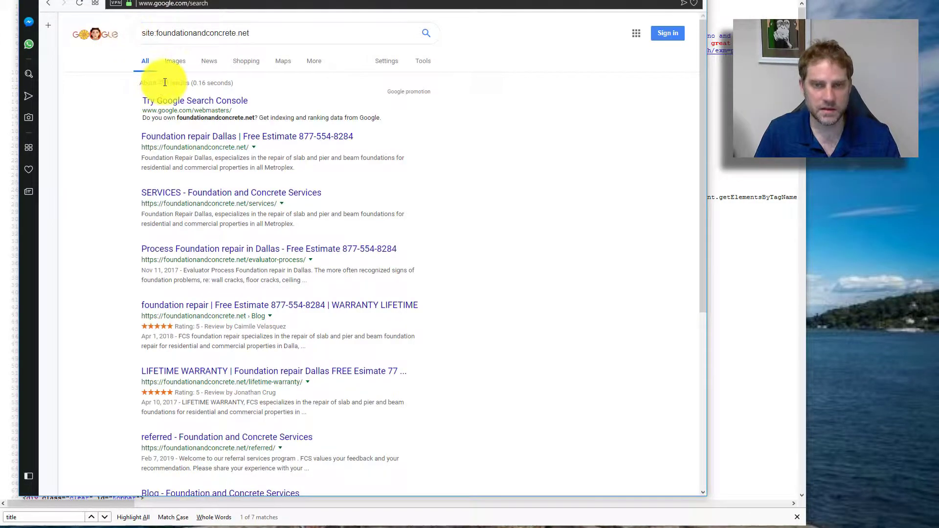
- Page through results 10, 14, 22 to last page 24 (about 233), then minimise the browser
{"action": "scroll", "coordinate": [93, 245], "scroll_direction": "down", "scroll_amount": 5}
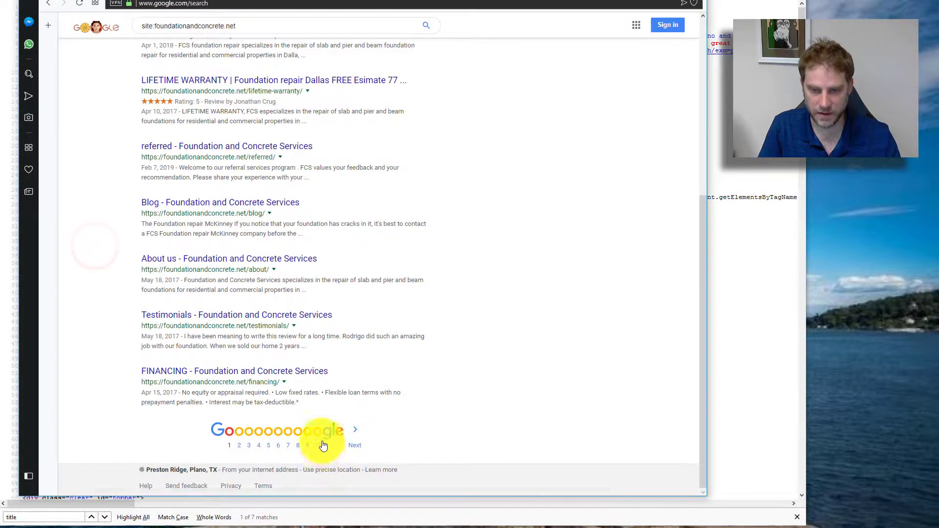
{"action": "left_click", "coordinate": [318, 448]}
{"action": "scroll", "coordinate": [323, 449], "scroll_direction": "down", "scroll_amount": 5}
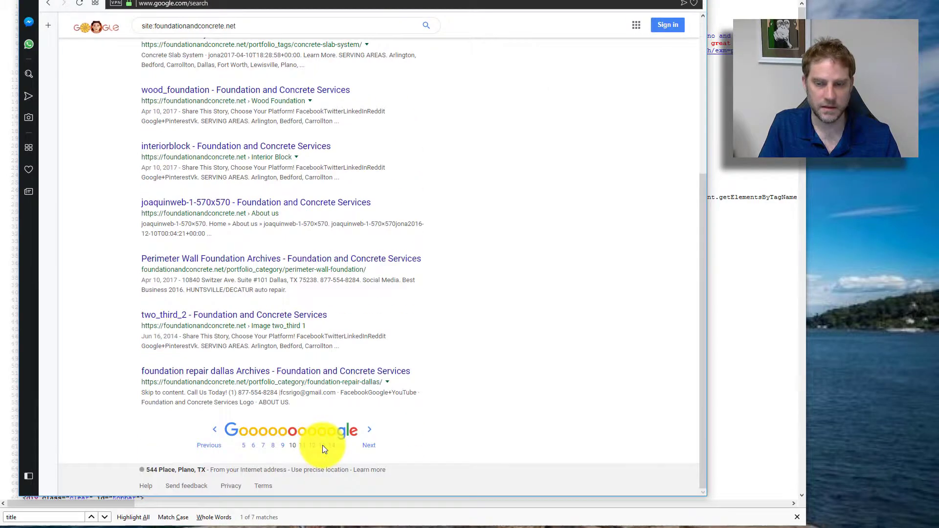
{"action": "left_click", "coordinate": [333, 448]}
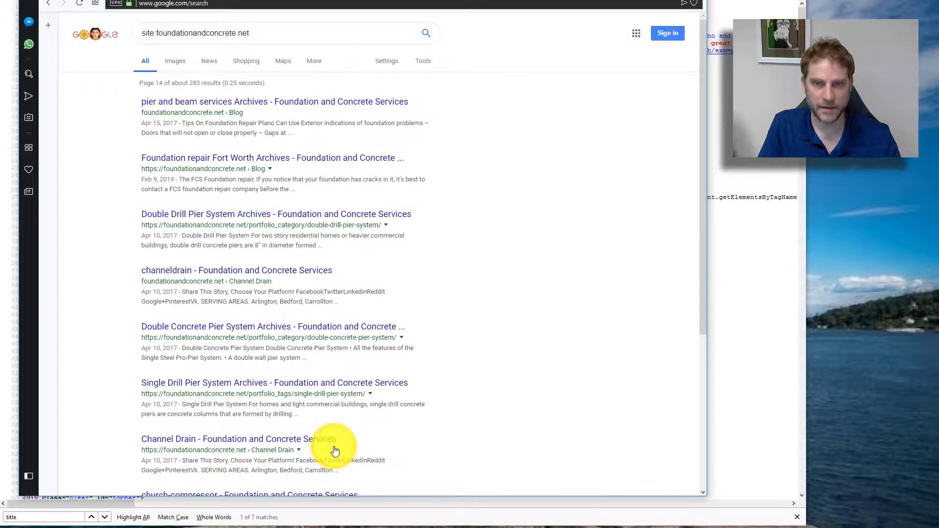
{"action": "scroll", "coordinate": [334, 449], "scroll_direction": "down", "scroll_amount": 5}
{"action": "left_click", "coordinate": [334, 448]}
{"action": "scroll", "coordinate": [334, 448], "scroll_direction": "down", "scroll_amount": 5}
{"action": "left_click", "coordinate": [333, 447]}
{"action": "scroll", "coordinate": [334, 450], "scroll_direction": "down", "scroll_amount": 1}
{"action": "scroll", "coordinate": [334, 450], "scroll_direction": "down", "scroll_amount": 4}
{"action": "left_click", "coordinate": [332, 446]}
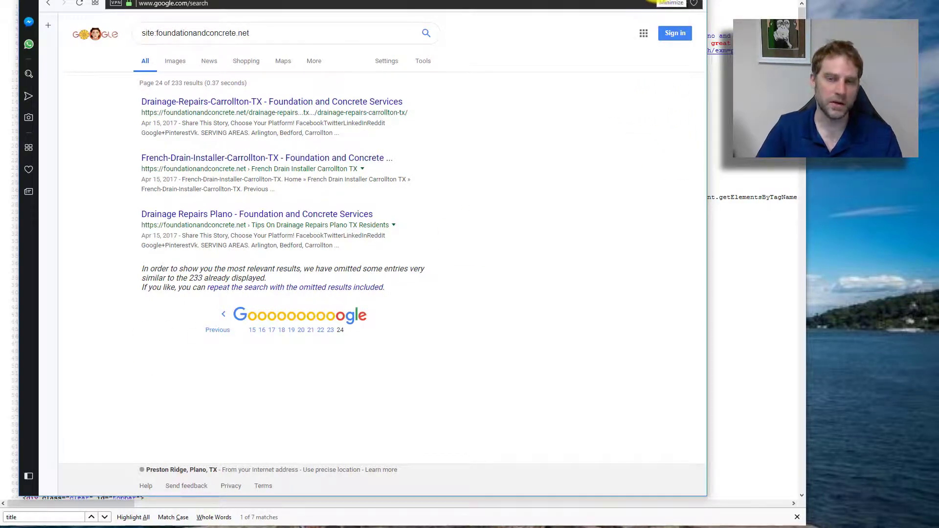
{"action": "left_click", "coordinate": [653, 1]}
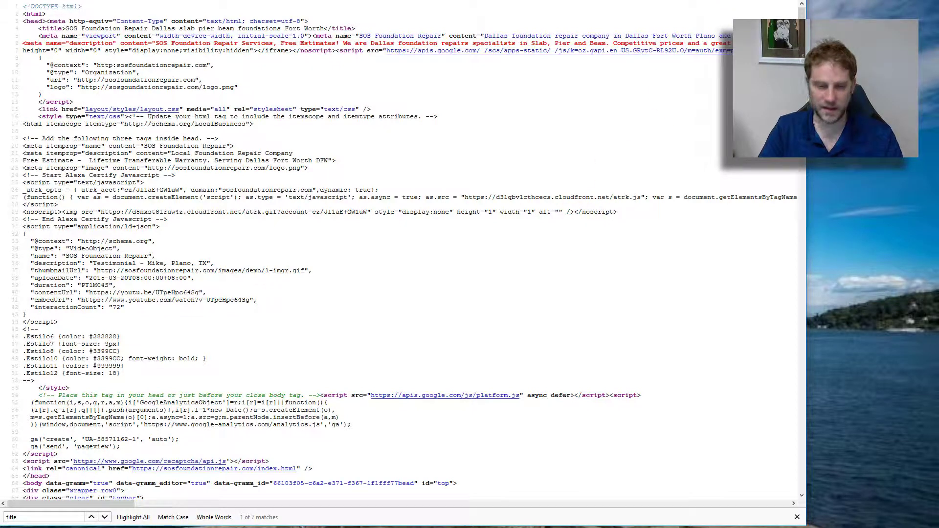
{"action": "key", "text": "alt+Tab"}
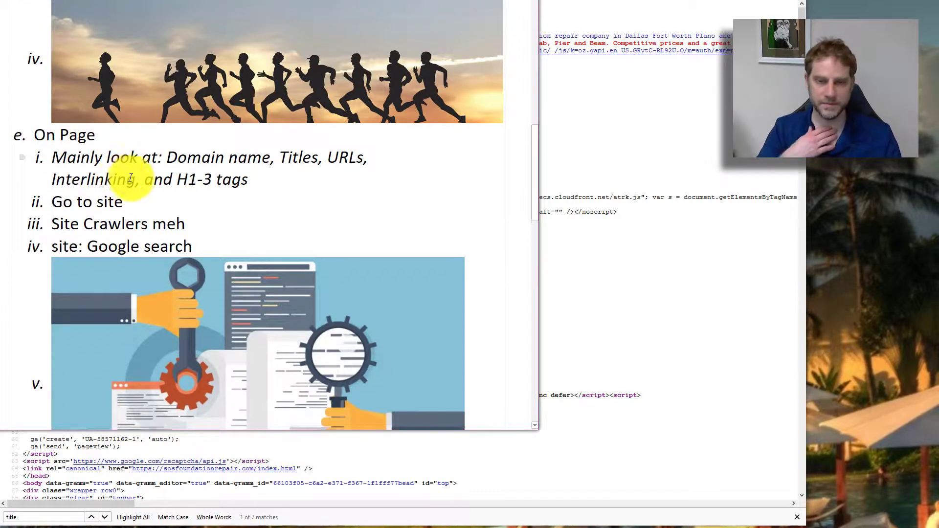
{"action": "scroll", "coordinate": [123, 176], "scroll_direction": "down", "scroll_amount": 5}
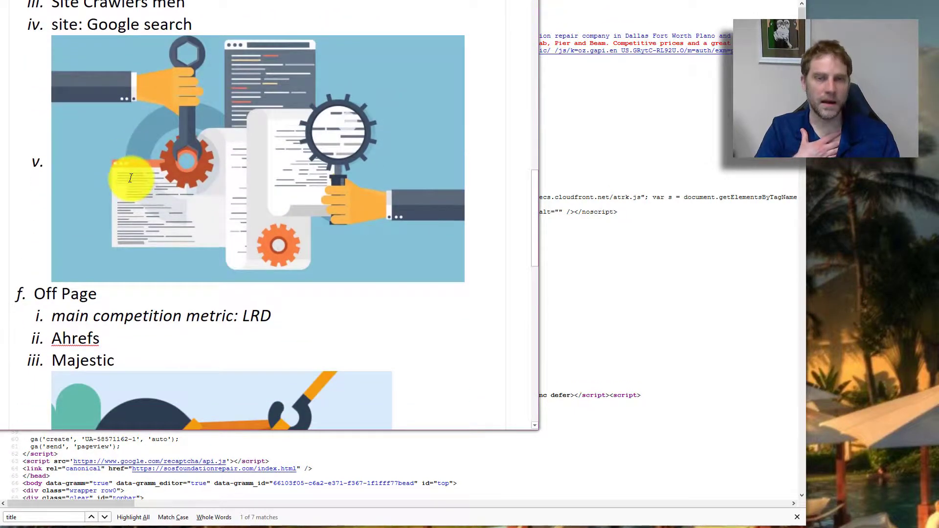
{"action": "scroll", "coordinate": [130, 177], "scroll_direction": "up", "scroll_amount": 3}
{"action": "scroll", "coordinate": [131, 178], "scroll_direction": "down", "scroll_amount": 1}
{"action": "scroll", "coordinate": [130, 177], "scroll_direction": "down", "scroll_amount": 1}
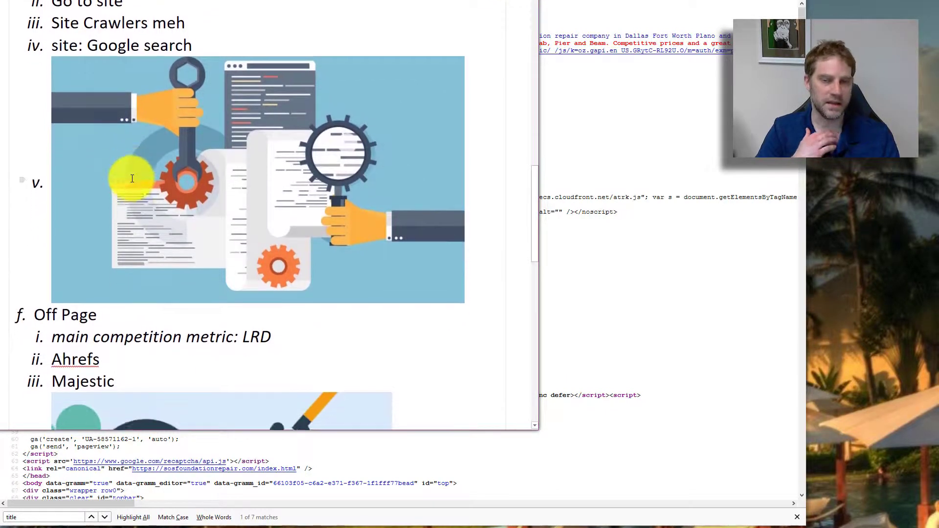
{"action": "scroll", "coordinate": [132, 179], "scroll_direction": "down", "scroll_amount": 1}
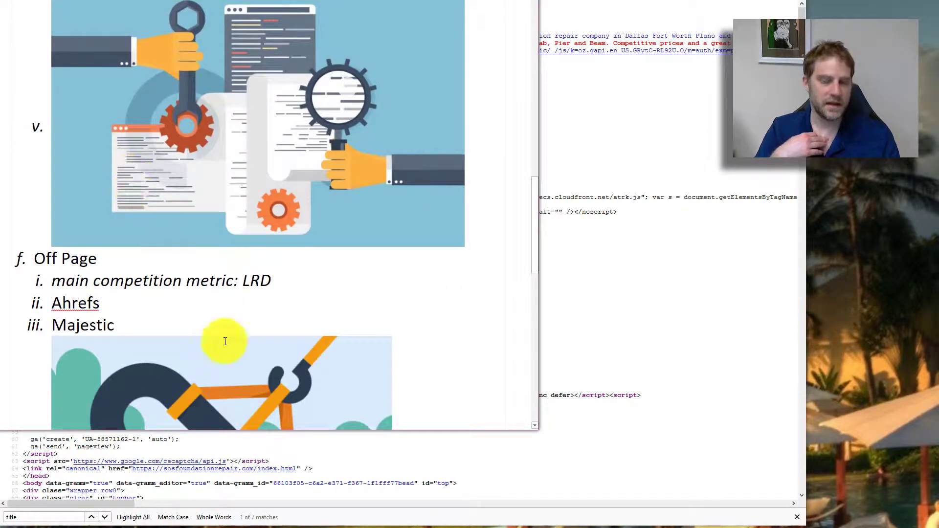
{"action": "double_click", "coordinate": [249, 284]}
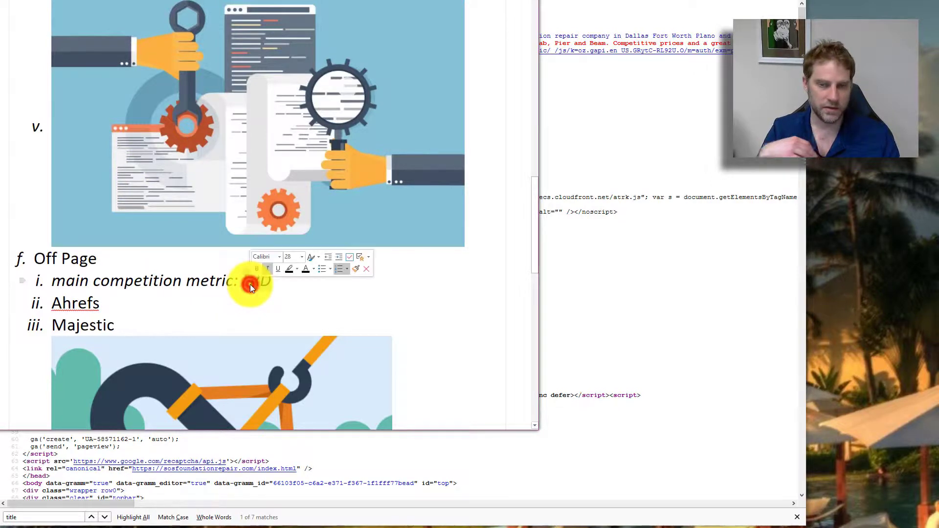
{"action": "left_click", "coordinate": [706, 209]}
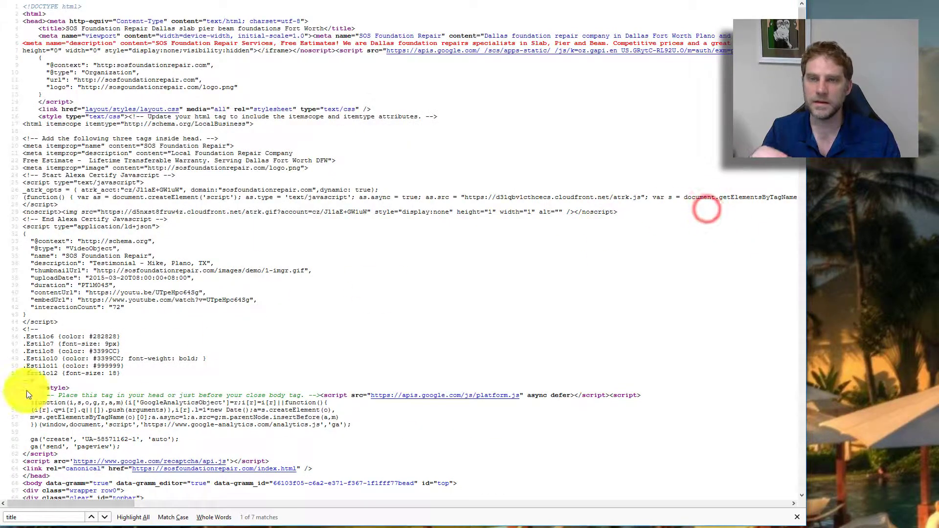
- Note foundationandconcrete.net's 81 referring domains in Ahrefs and open its backlinks report
{"action": "key", "text": "alt+Tab"}
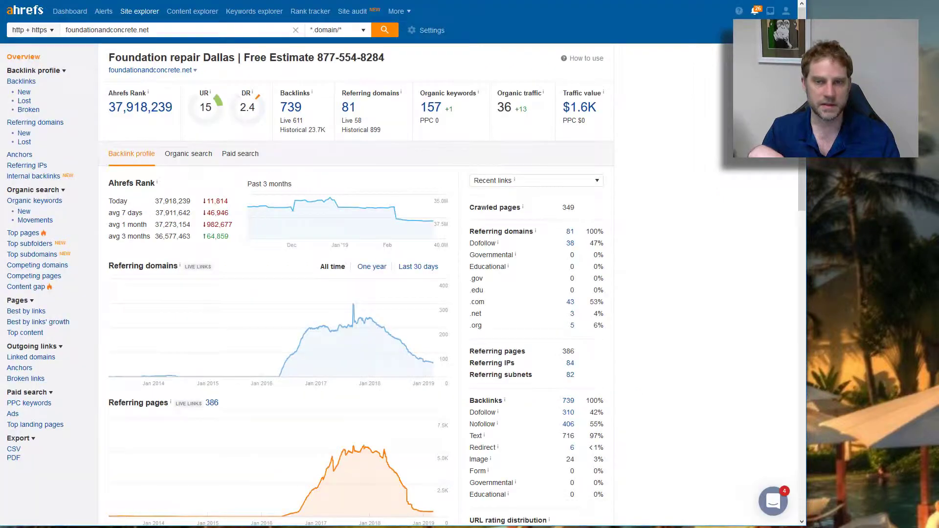
{"action": "left_click", "coordinate": [357, 116]}
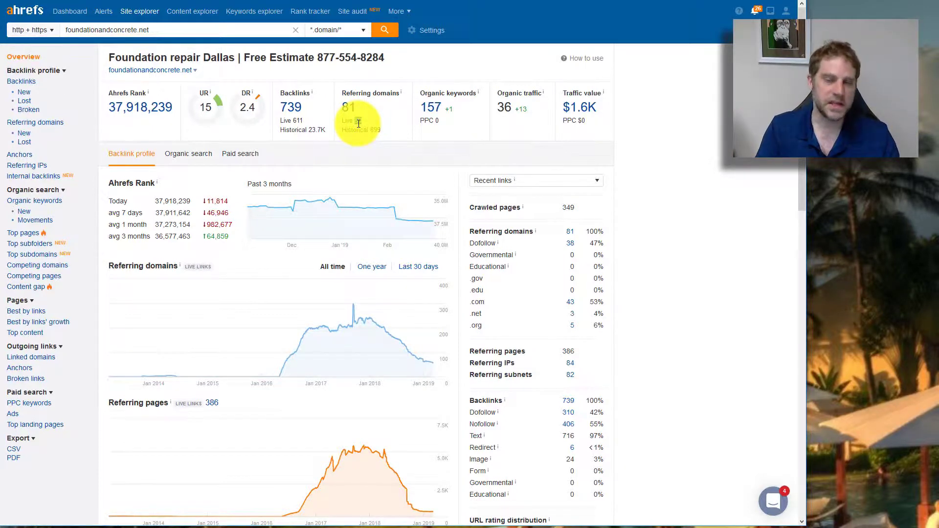
{"action": "left_click", "coordinate": [22, 86]}
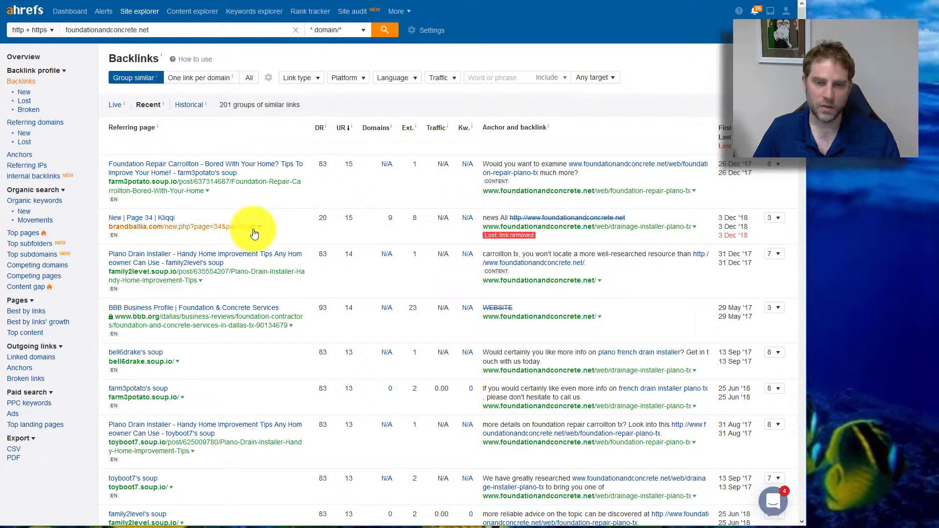
- Look through foundationandconcrete.net's backlinks table, then go back to its Ahrefs overview (DR 2.4)
{"action": "scroll", "coordinate": [255, 230], "scroll_direction": "down", "scroll_amount": 2}
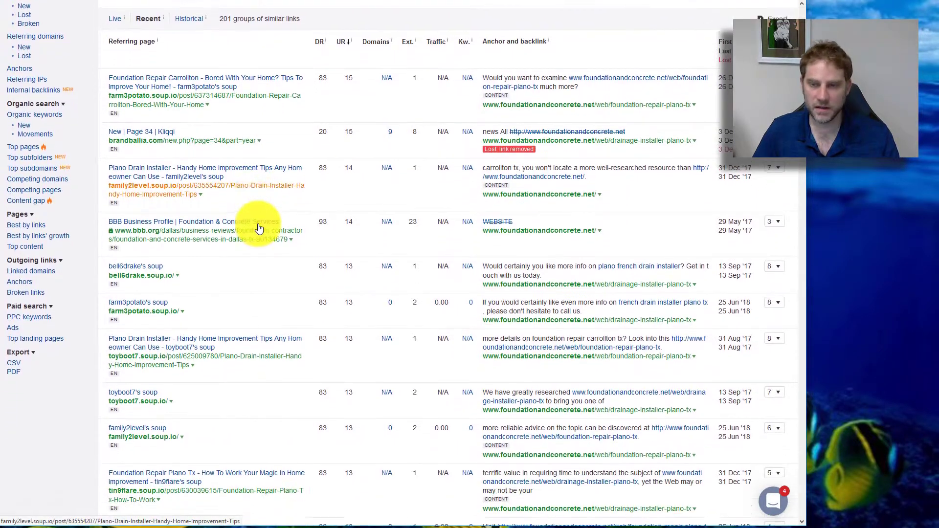
{"action": "scroll", "coordinate": [257, 224], "scroll_direction": "down", "scroll_amount": 4}
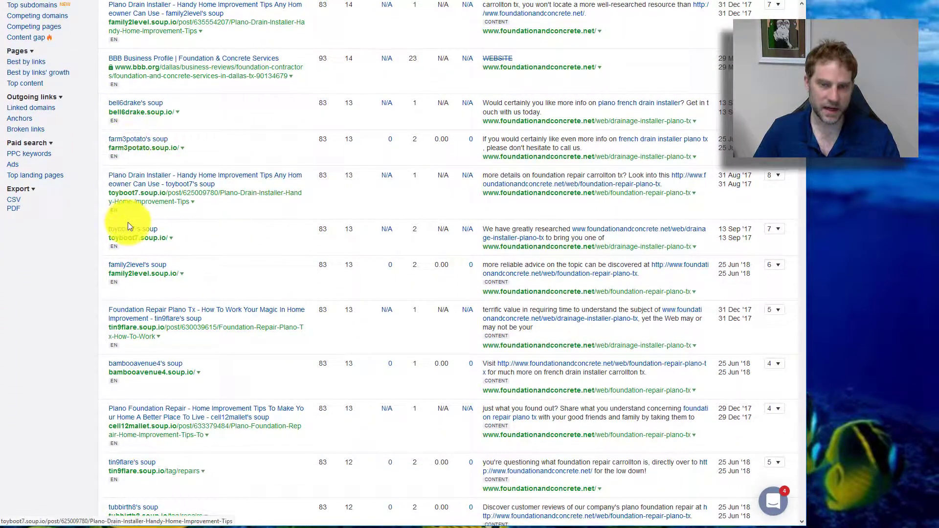
{"action": "scroll", "coordinate": [251, 253], "scroll_direction": "up", "scroll_amount": 6}
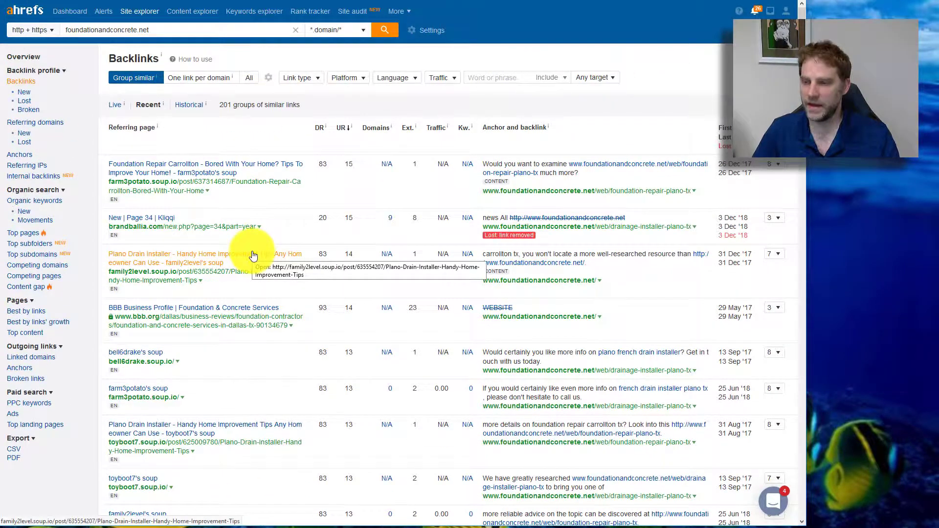
{"action": "scroll", "coordinate": [253, 256], "scroll_direction": "down", "scroll_amount": 7}
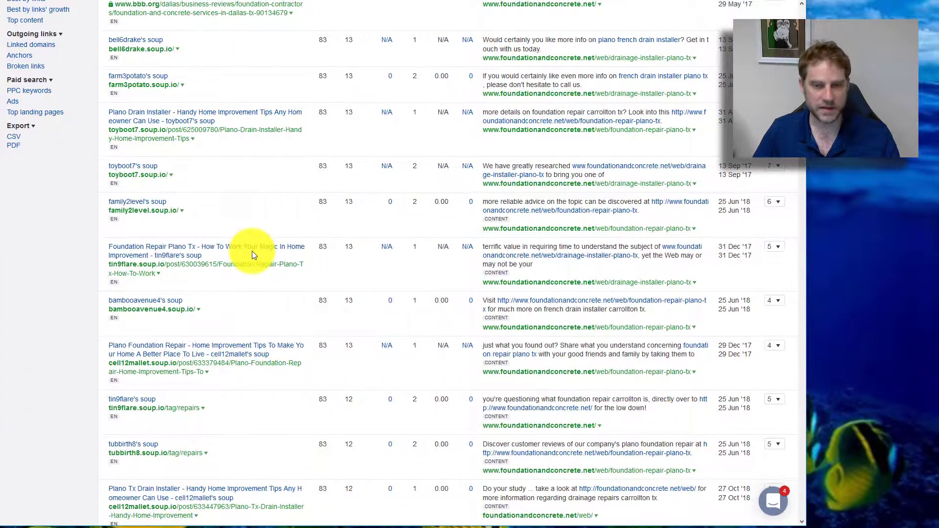
{"action": "scroll", "coordinate": [253, 254], "scroll_direction": "down", "scroll_amount": 5}
{"action": "scroll", "coordinate": [251, 254], "scroll_direction": "down", "scroll_amount": 2}
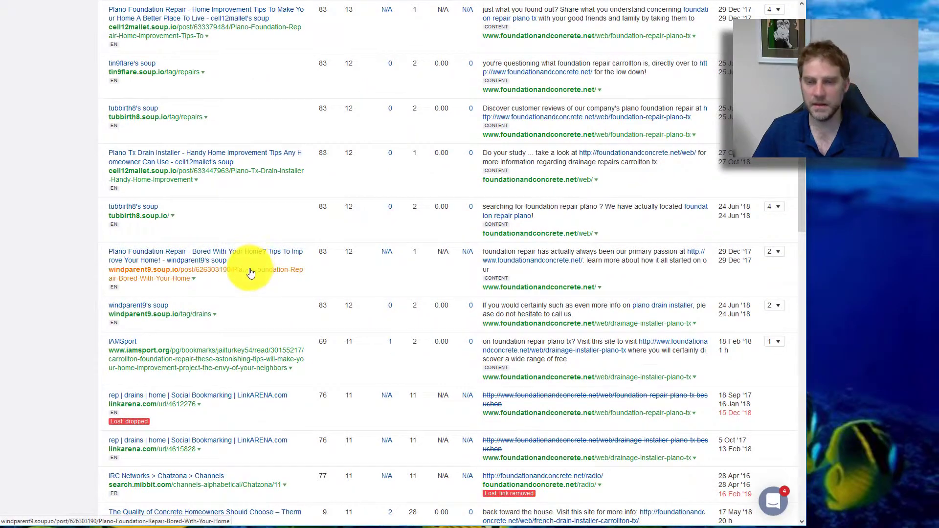
{"action": "scroll", "coordinate": [259, 256], "scroll_direction": "up", "scroll_amount": 14}
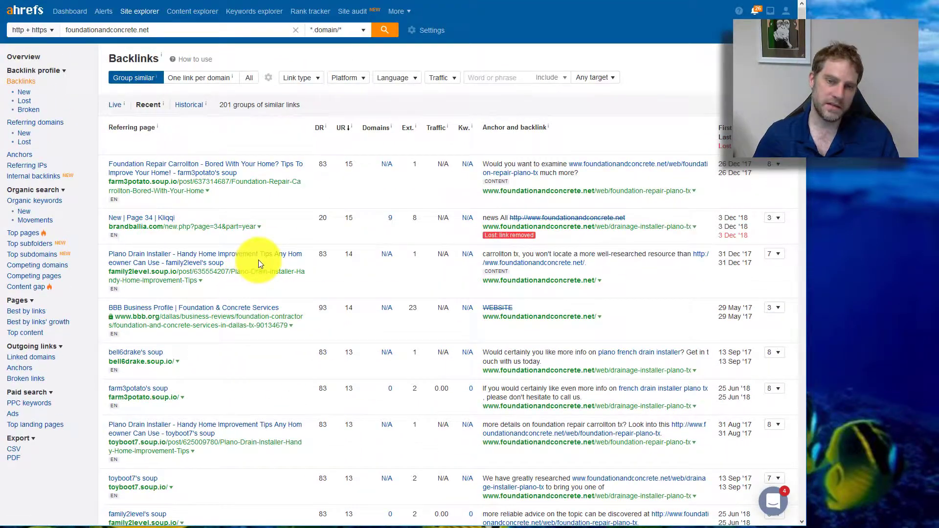
{"action": "key", "text": "alt+Left"}
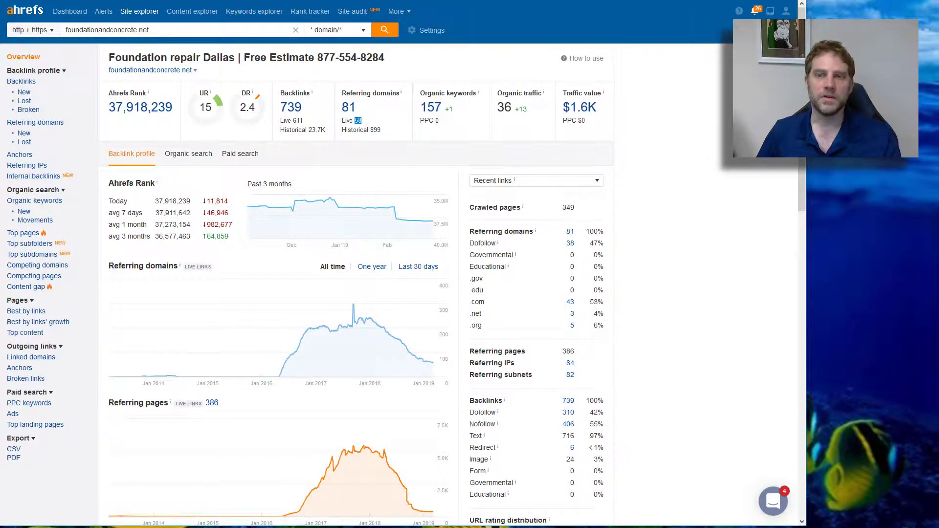
- Check foundationandconcrete.net's Majestic scores: Trust Flow 11 and Citation Flow 13
{"action": "key", "text": "ctrl+Tab"}
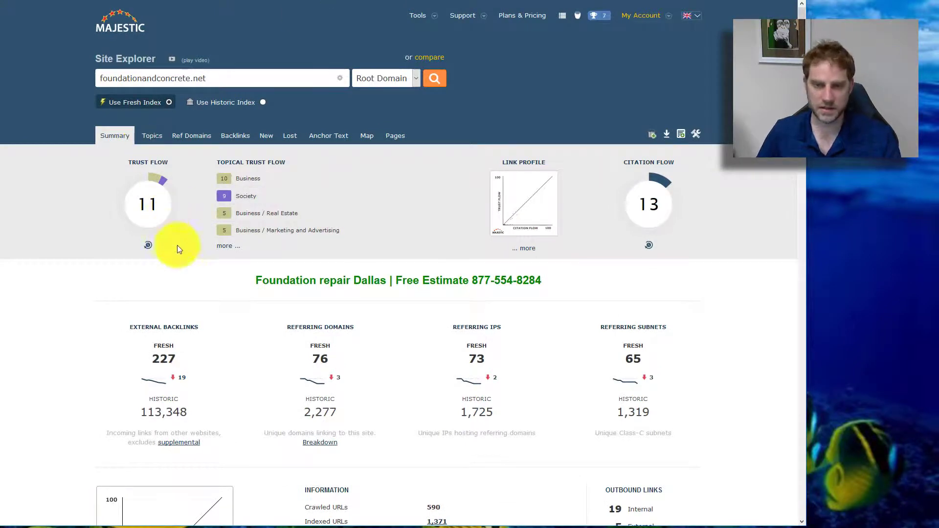
{"action": "left_click", "coordinate": [141, 205]}
{"action": "left_click", "coordinate": [645, 205]}
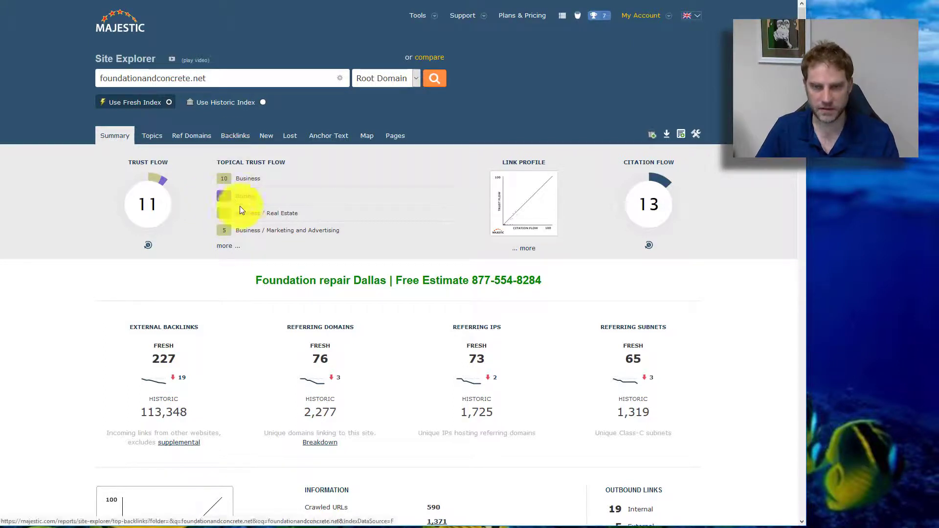
{"action": "mouse_move", "coordinate": [235, 161]}
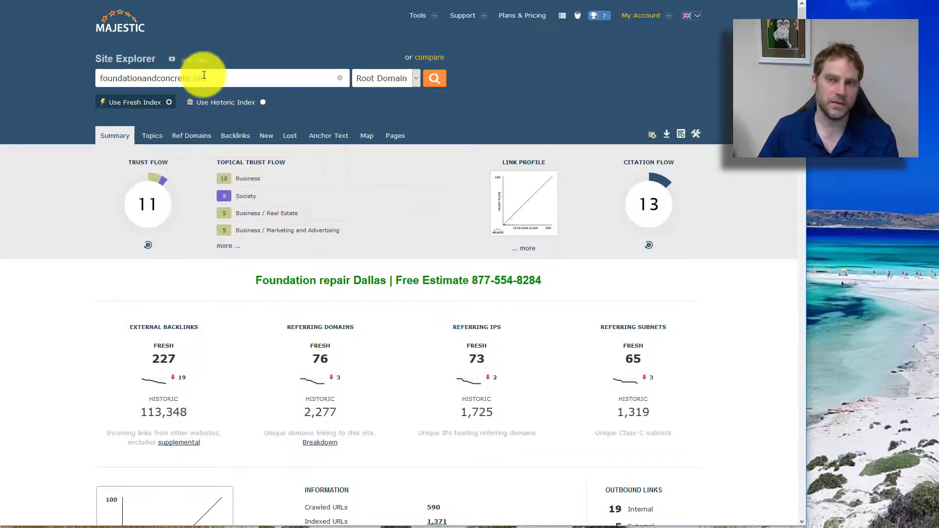
{"action": "left_click", "coordinate": [417, 15]}
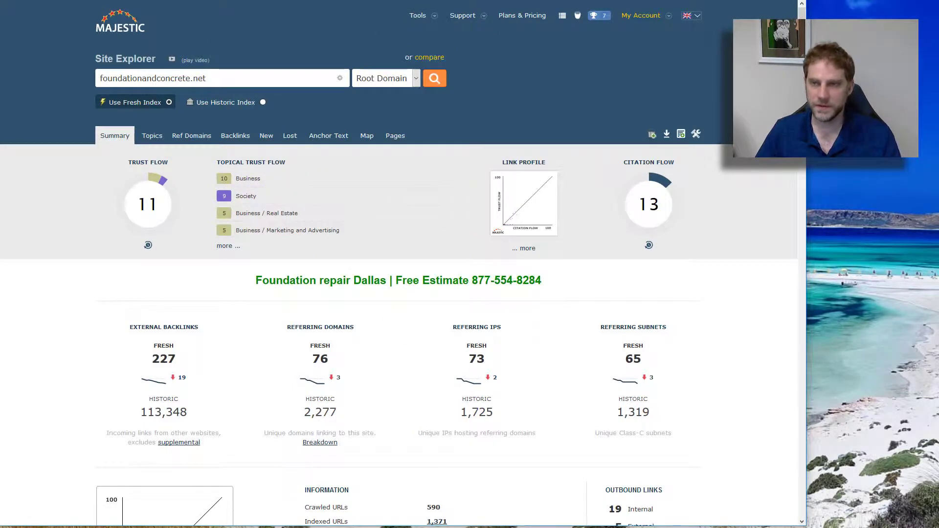
- Note sosfoundationrepair.com's 64 live referring domains in Ahrefs, then view its Majestic summary
{"action": "key", "text": "ctrl+Tab"}
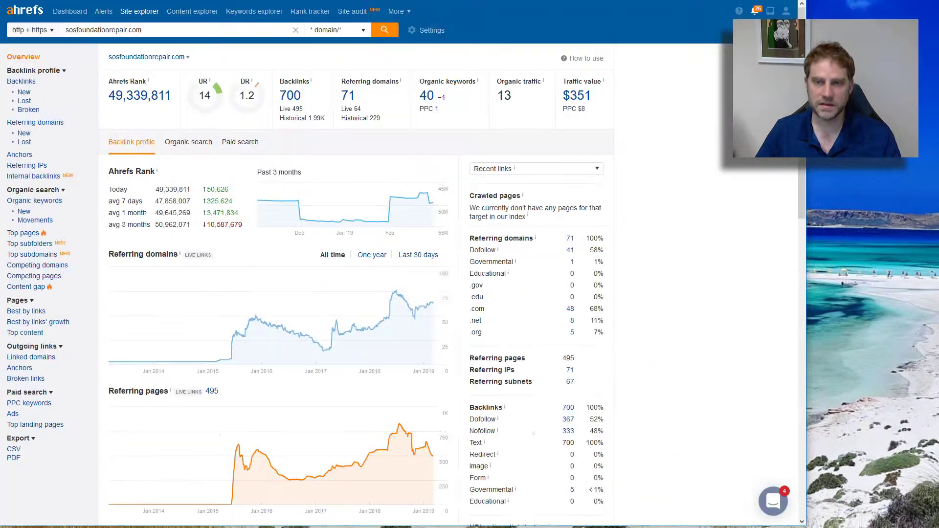
{"action": "double_click", "coordinate": [363, 107]}
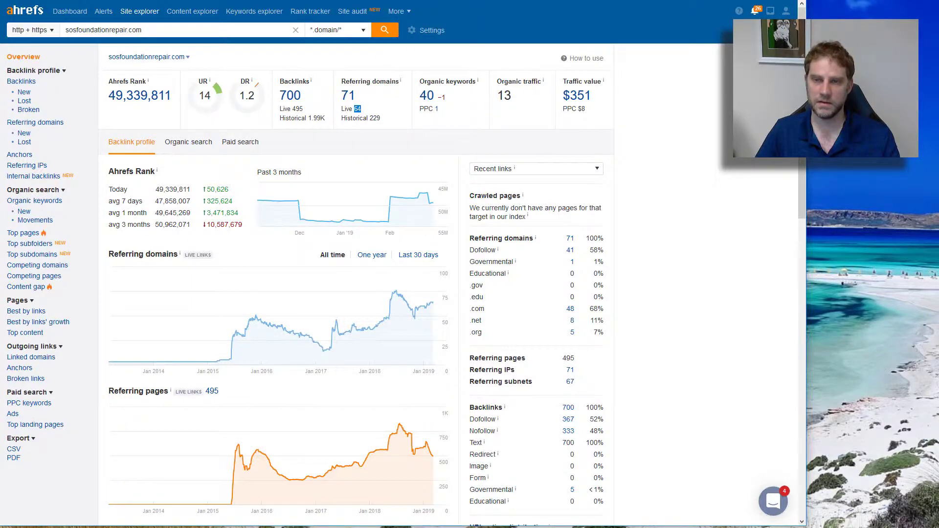
{"action": "key", "text": "ctrl+Tab"}
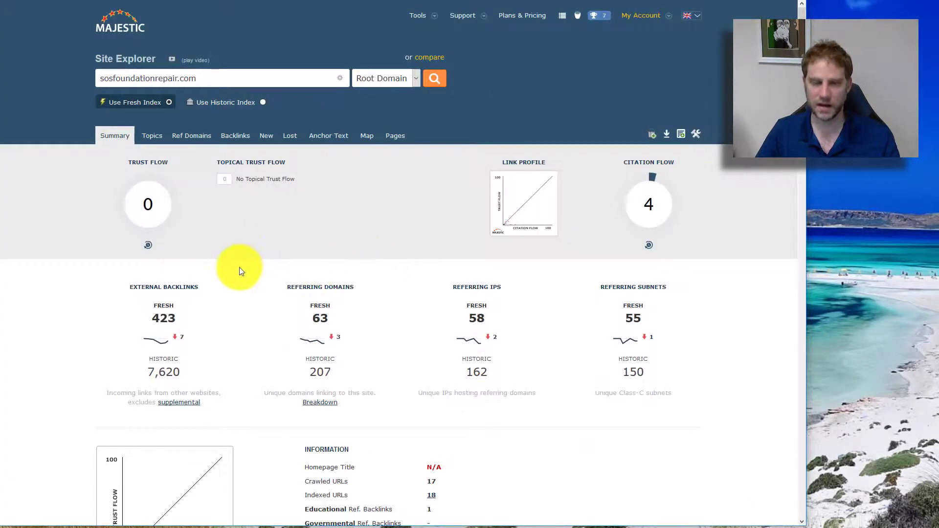
- Note sosfoundationrepair.com's Trust Flow of 0, review the Maps SEO notes, and return to Google results
{"action": "left_click", "coordinate": [130, 201]}
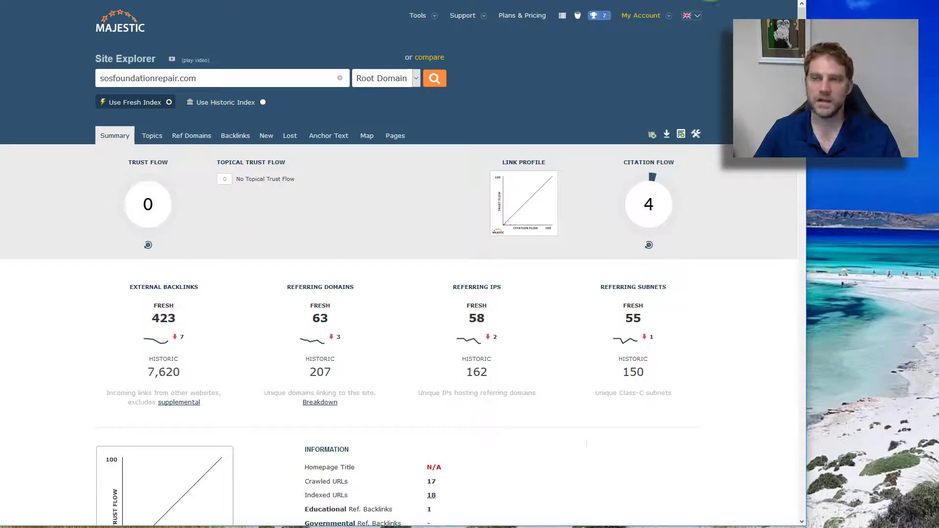
{"action": "left_click", "coordinate": [280, 522]}
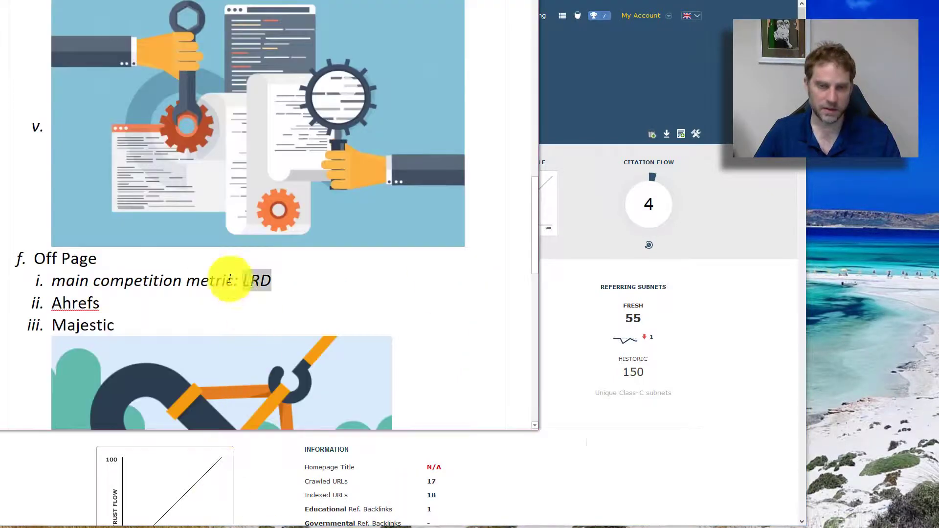
{"action": "scroll", "coordinate": [201, 216], "scroll_direction": "down", "scroll_amount": 7}
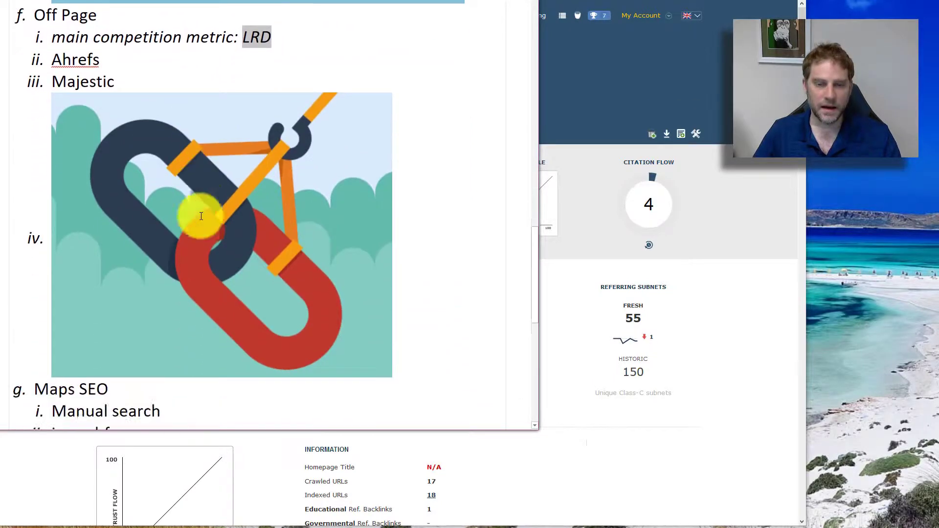
{"action": "scroll", "coordinate": [201, 216], "scroll_direction": "down", "scroll_amount": 3}
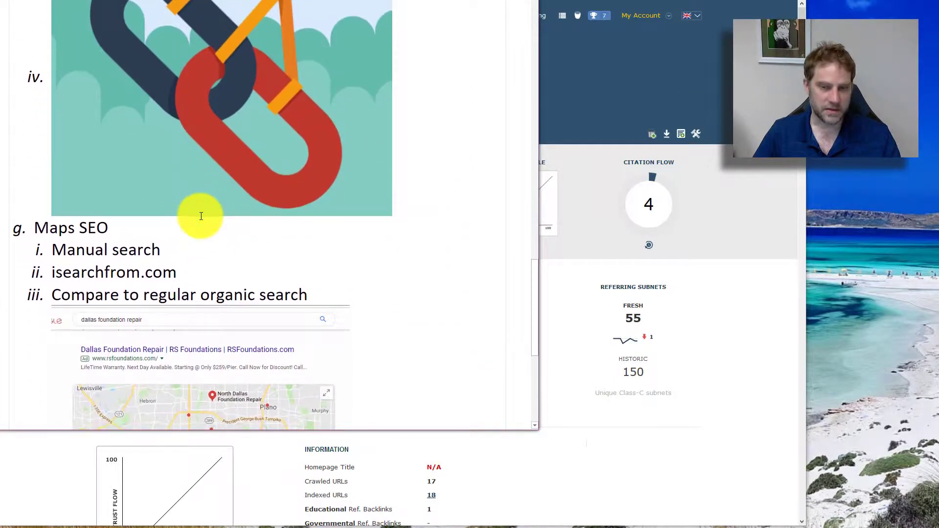
{"action": "key", "text": "alt+Tab"}
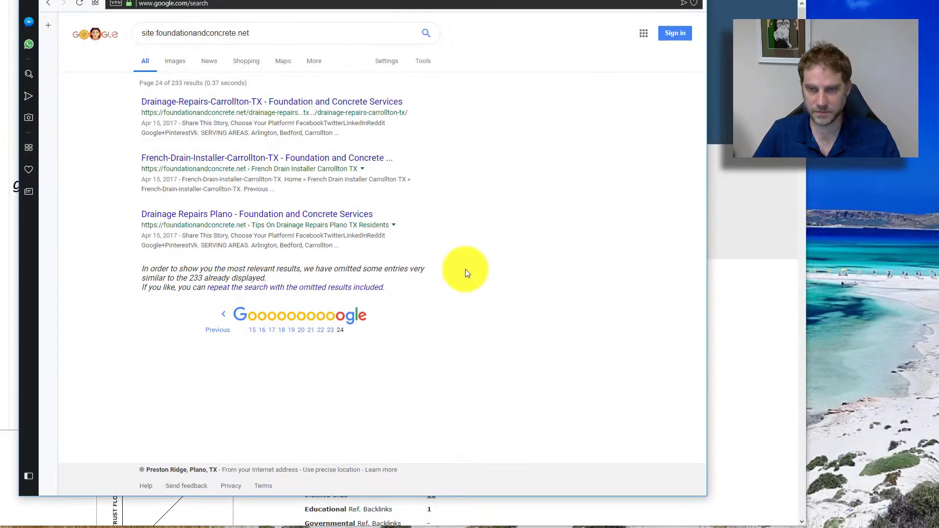
- Select the 'dallas foundation repair' query and load isearchfrom.com in a new tab
{"action": "left_click", "coordinate": [82, 2]}
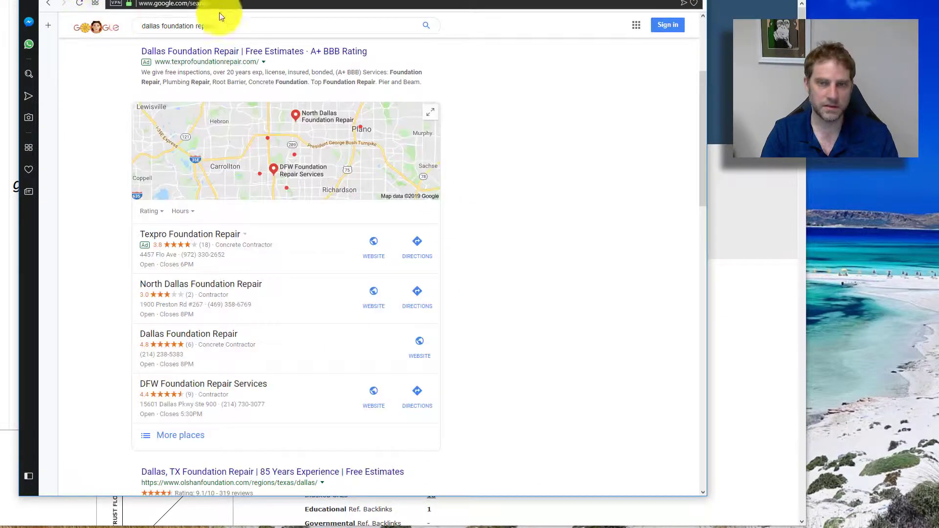
{"action": "triple_click", "coordinate": [253, 30]}
{"action": "key", "text": "ctrl+c"}
{"action": "key", "text": "ctrl+t"}
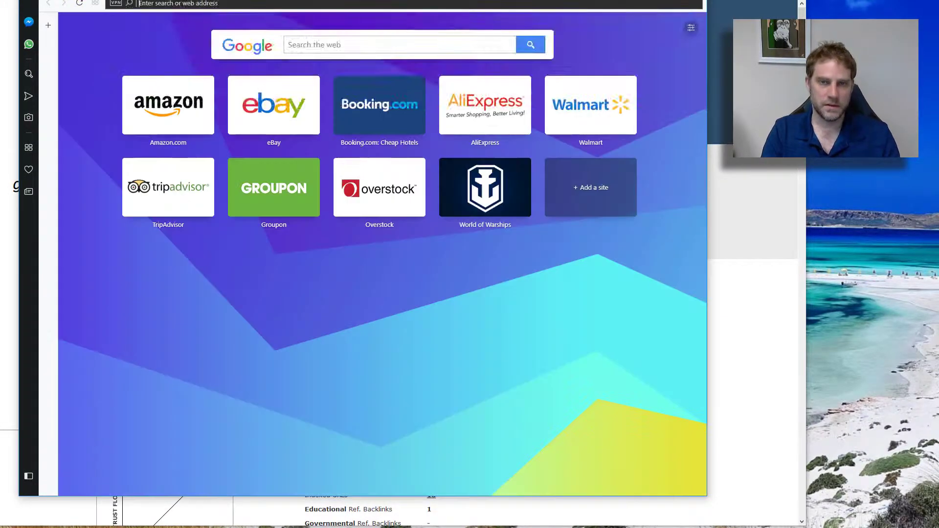
{"action": "type", "text": "isearchfrom.com"}
{"action": "key", "text": "Return"}
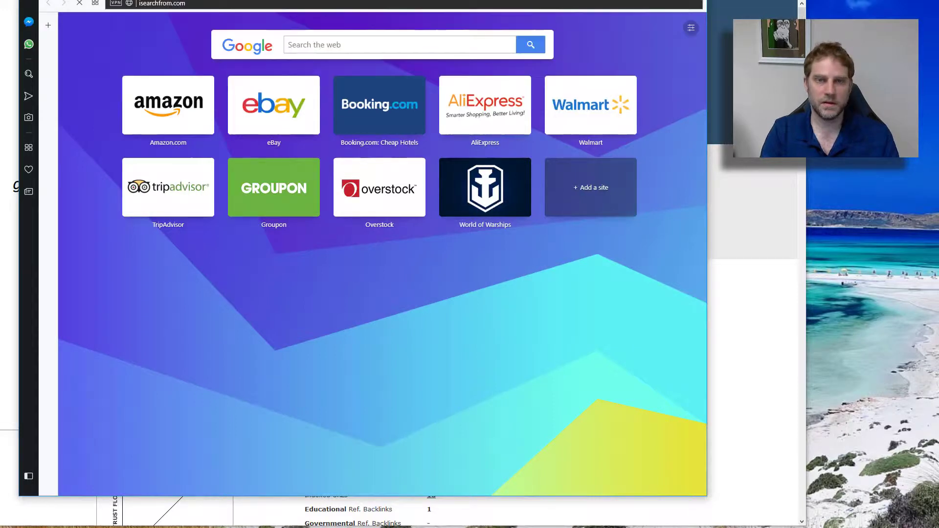
- Set I Search From to United States, query 'dallas foundation repair', city Dallas (TX)
{"action": "type", "text": "unit"}
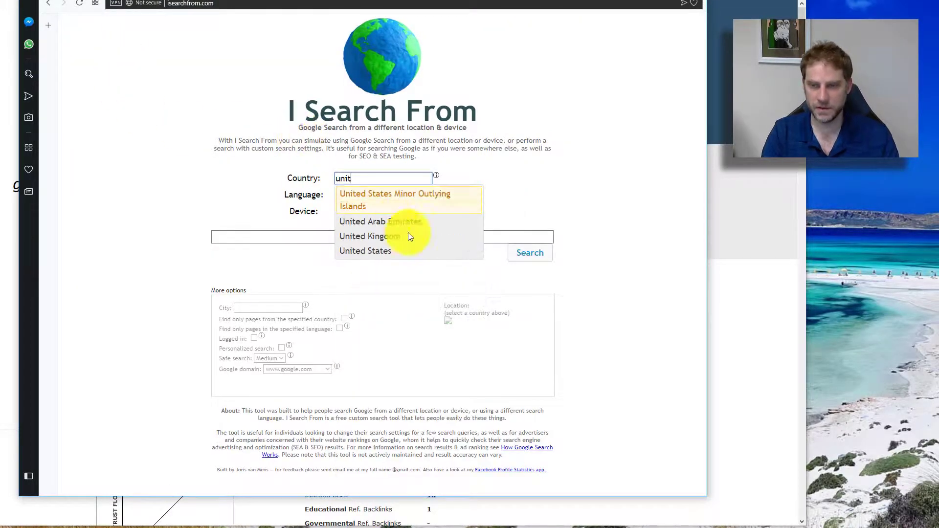
{"action": "left_click", "coordinate": [419, 238]}
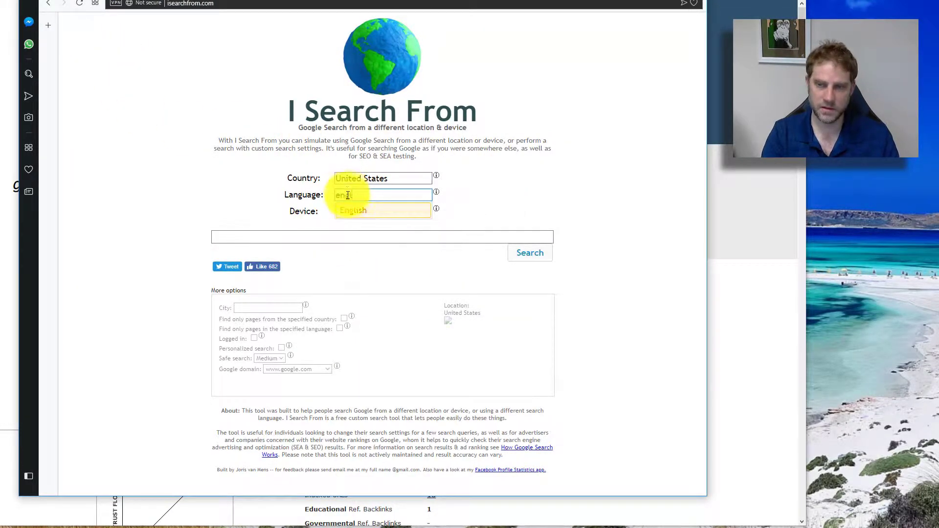
{"action": "key", "text": "ctrl+v"}
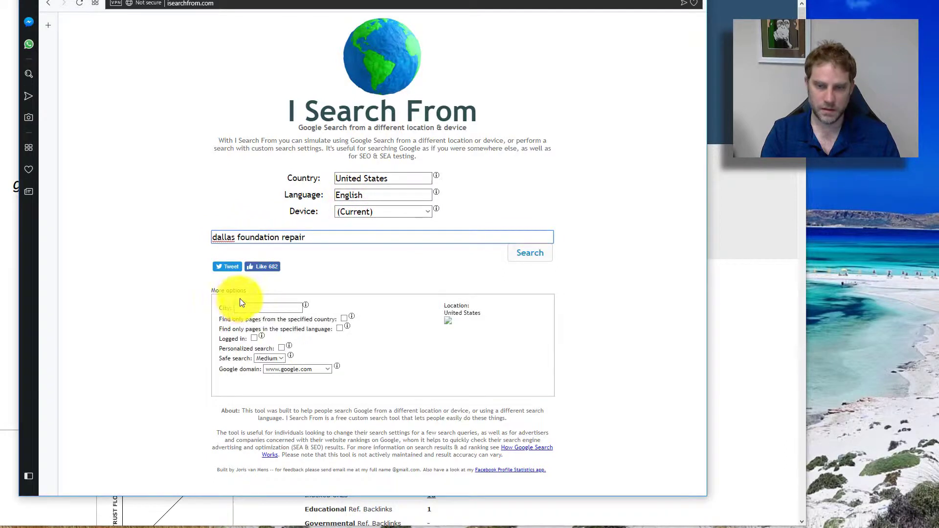
{"action": "left_click", "coordinate": [243, 307]}
{"action": "type", "text": "dallas"}
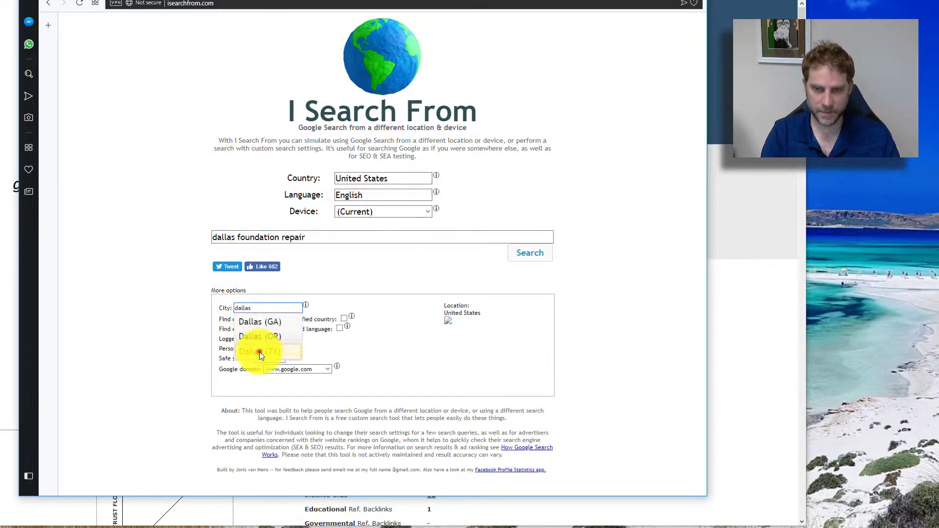
{"action": "left_click", "coordinate": [259, 351]}
{"action": "left_click", "coordinate": [535, 257]}
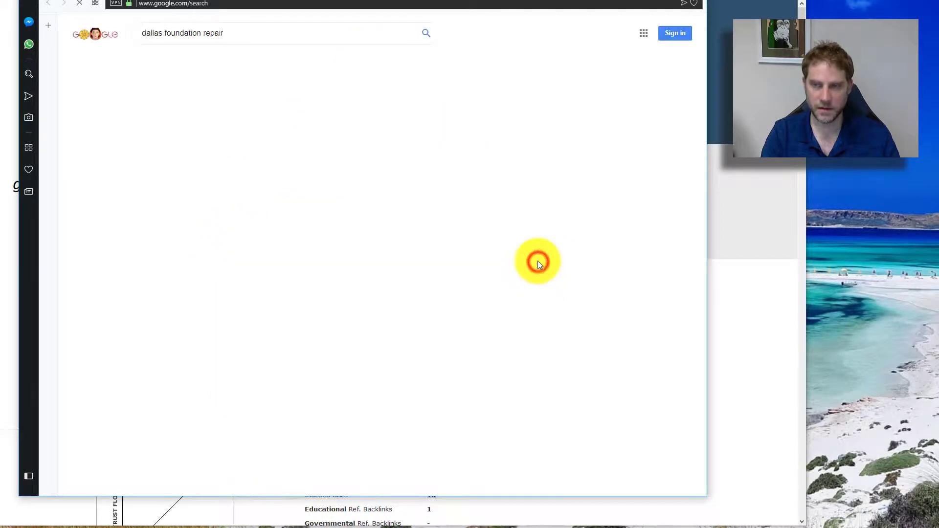
{"action": "scroll", "coordinate": [327, 249], "scroll_direction": "down", "scroll_amount": 5}
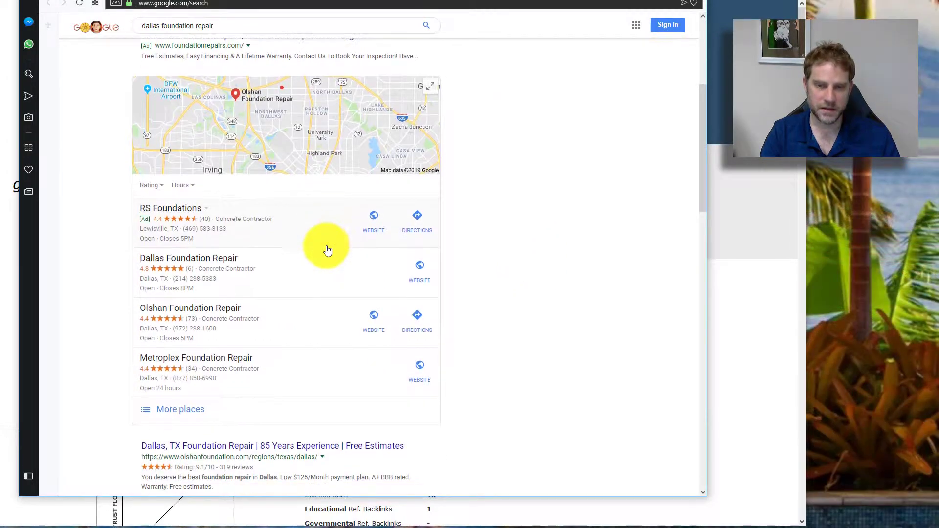
{"action": "left_click", "coordinate": [768, 191]}
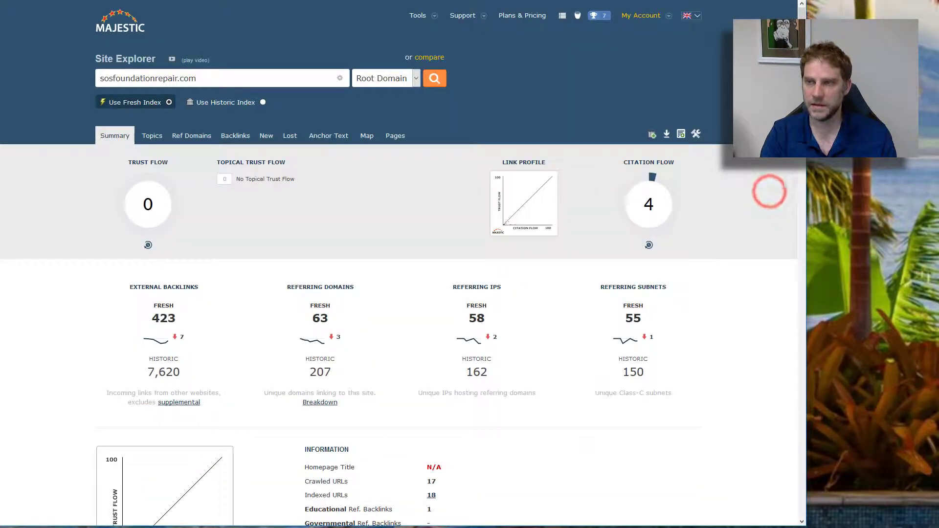
{"action": "key", "text": "alt+Tab"}
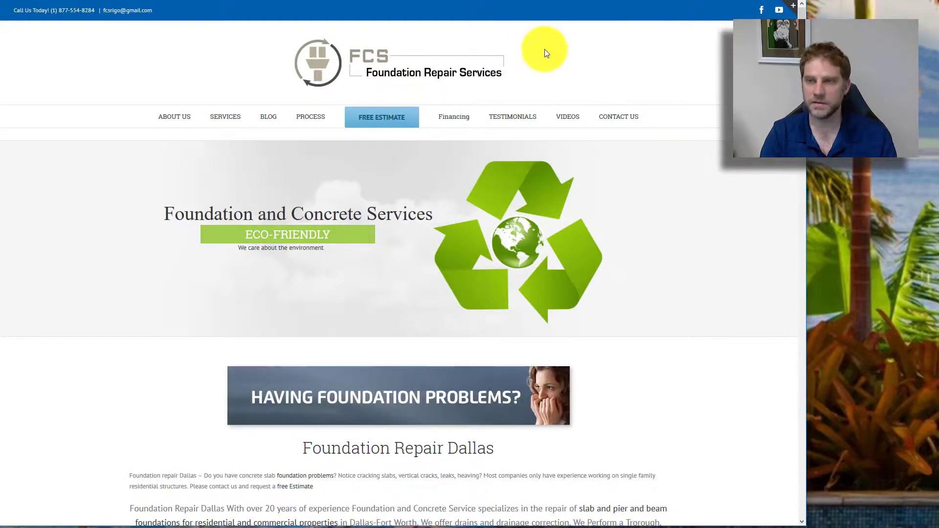
{"action": "key", "text": "alt+Tab"}
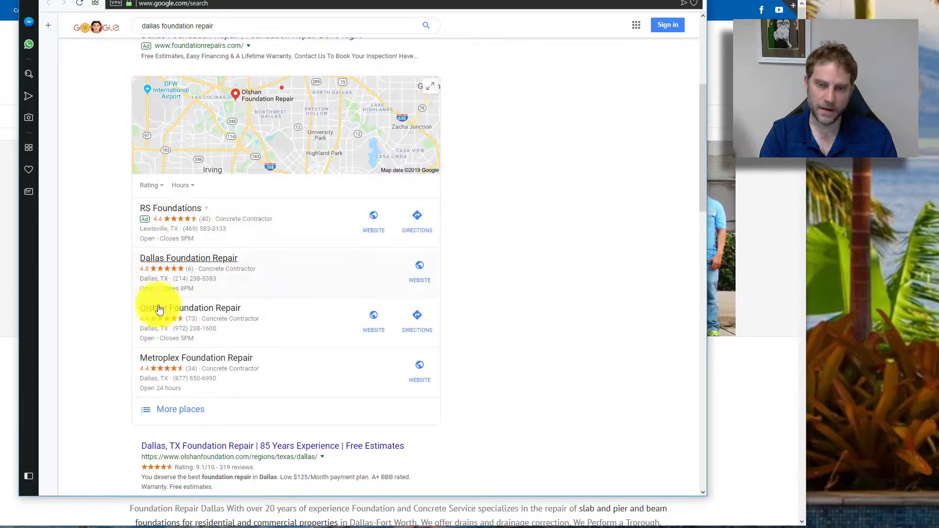
{"action": "scroll", "coordinate": [159, 311], "scroll_direction": "down", "scroll_amount": 6}
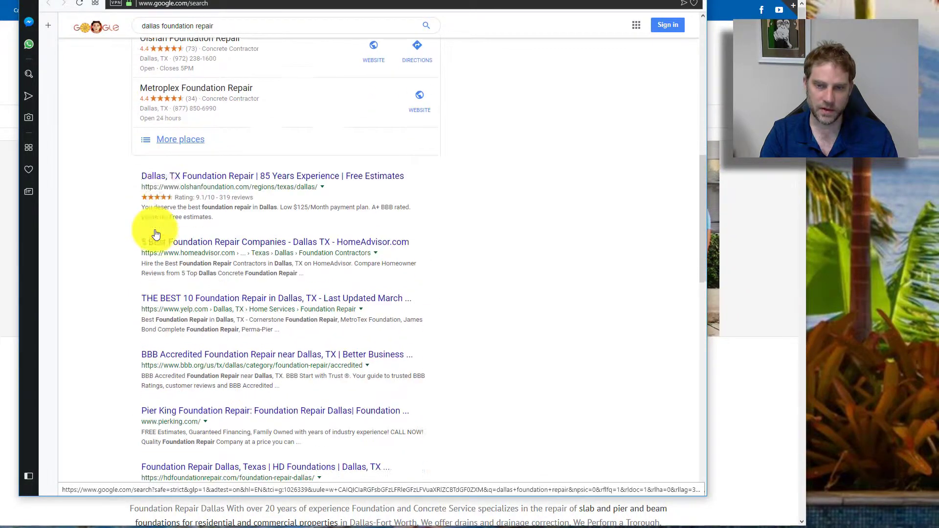
{"action": "scroll", "coordinate": [184, 170], "scroll_direction": "up", "scroll_amount": 4}
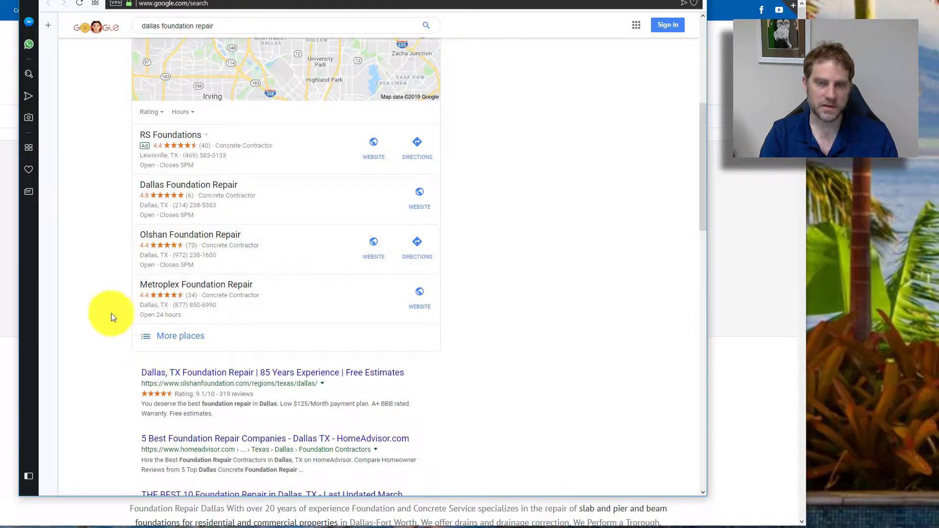
{"action": "scroll", "coordinate": [122, 249], "scroll_direction": "down", "scroll_amount": 3}
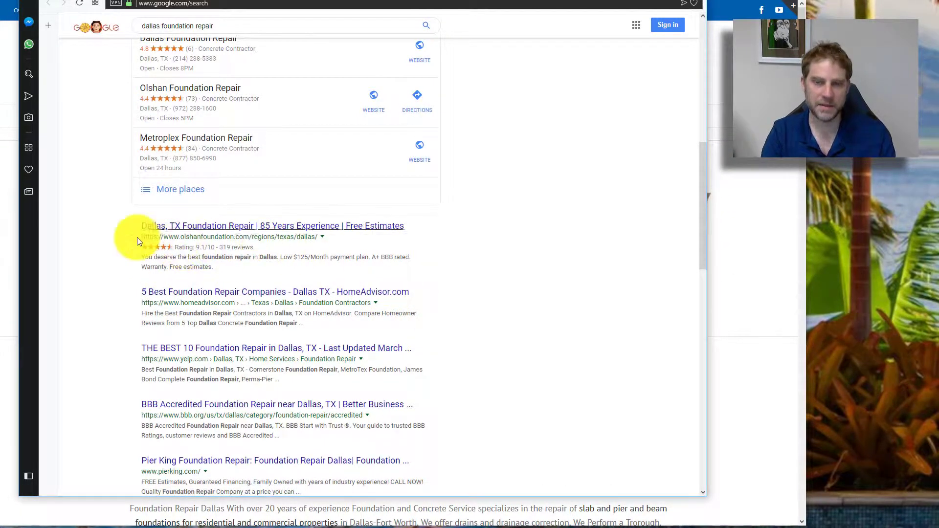
{"action": "scroll", "coordinate": [150, 239], "scroll_direction": "up", "scroll_amount": 1}
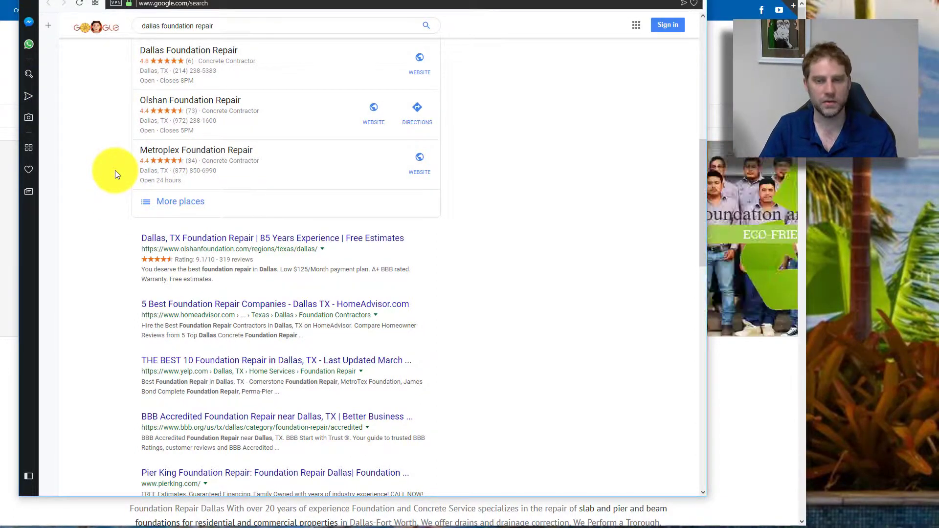
{"action": "scroll", "coordinate": [109, 248], "scroll_direction": "down", "scroll_amount": 3}
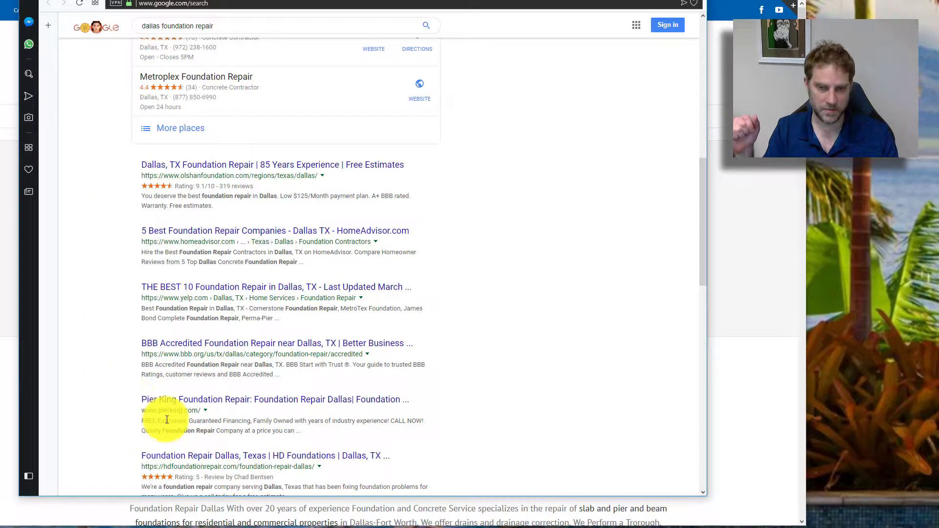
{"action": "scroll", "coordinate": [149, 383], "scroll_direction": "up", "scroll_amount": 5}
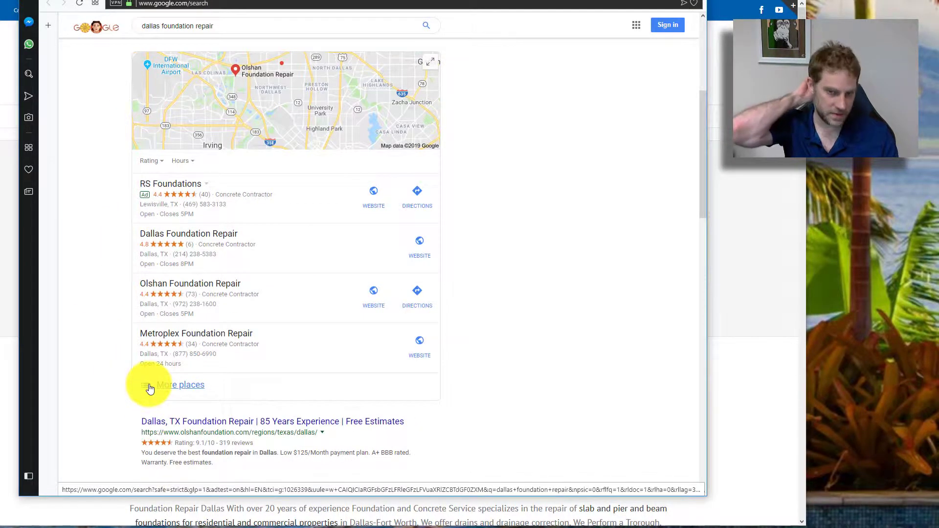
{"action": "scroll", "coordinate": [150, 386], "scroll_direction": "down", "scroll_amount": 8}
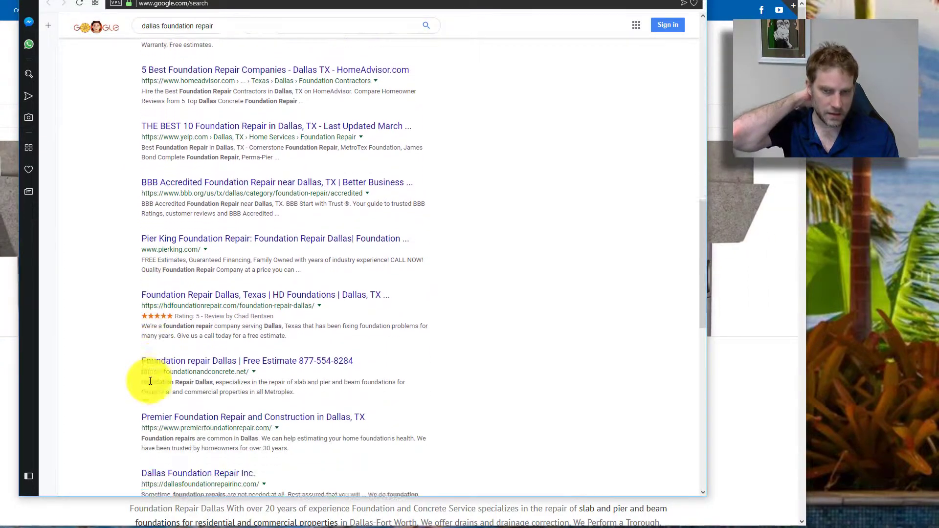
{"action": "scroll", "coordinate": [152, 377], "scroll_direction": "down", "scroll_amount": 1}
{"action": "scroll", "coordinate": [152, 378], "scroll_direction": "down", "scroll_amount": 2}
{"action": "scroll", "coordinate": [151, 378], "scroll_direction": "up", "scroll_amount": 4}
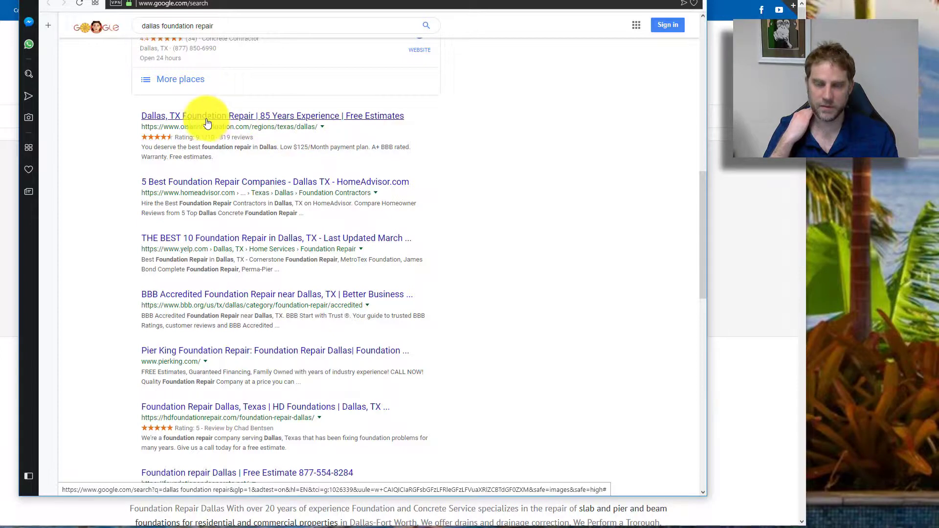
{"action": "scroll", "coordinate": [240, 226], "scroll_direction": "down", "scroll_amount": 4}
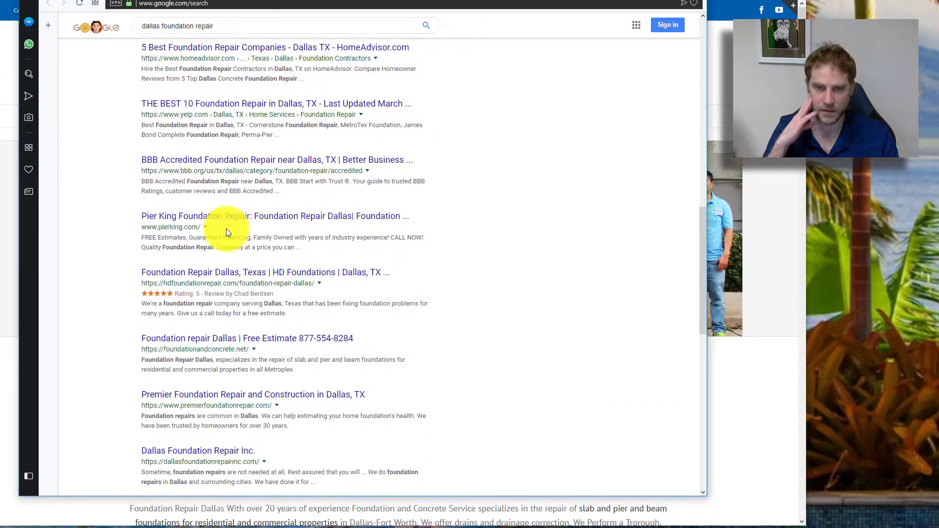
{"action": "scroll", "coordinate": [227, 229], "scroll_direction": "down", "scroll_amount": 1}
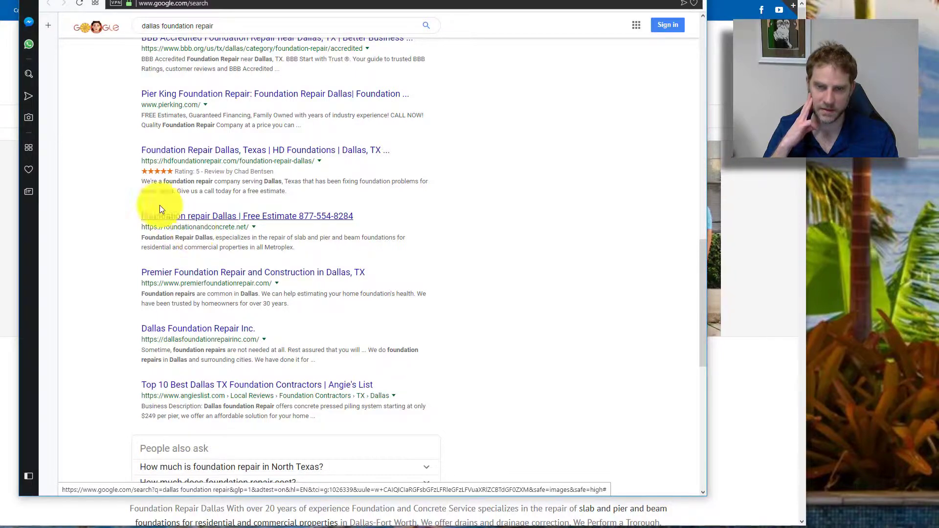
{"action": "scroll", "coordinate": [245, 260], "scroll_direction": "up", "scroll_amount": 10}
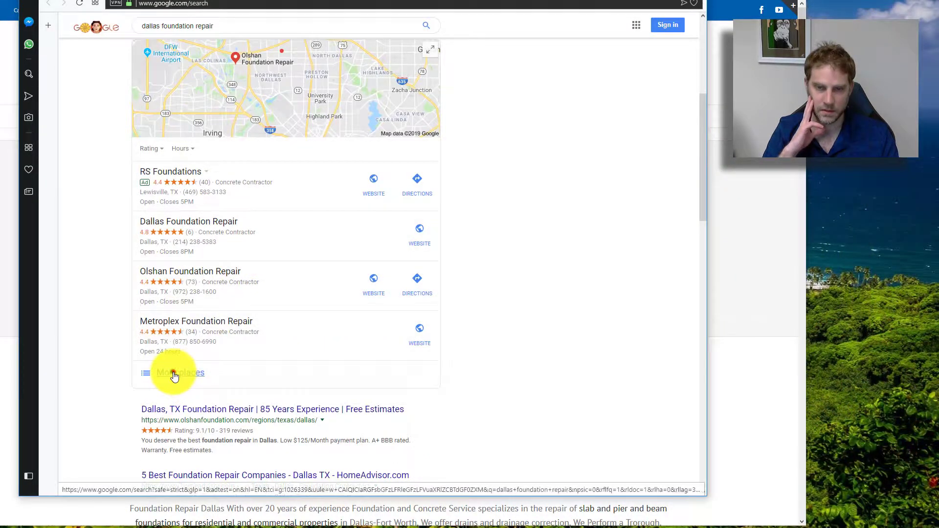
- Expand the local pack and try Foundation Repair Solutions' website, then dismiss the unavailable-links notice
{"action": "left_click", "coordinate": [172, 373]}
{"action": "scroll", "coordinate": [172, 370], "scroll_direction": "down", "scroll_amount": 4}
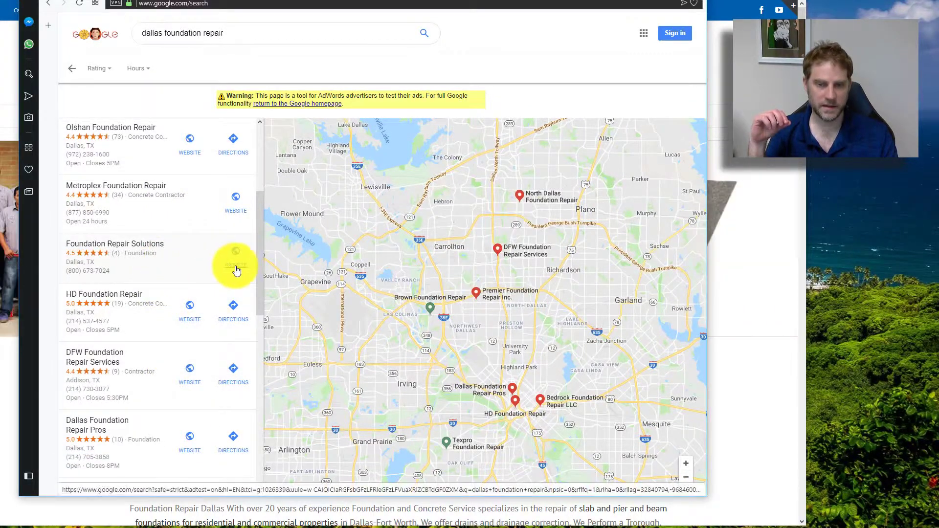
{"action": "left_click", "coordinate": [236, 265]}
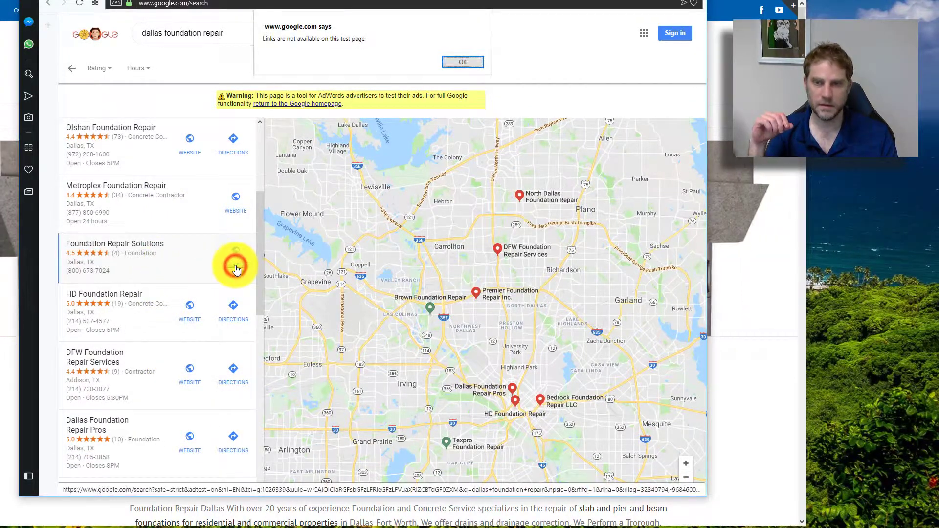
{"action": "left_click", "coordinate": [470, 62]}
{"action": "left_click", "coordinate": [79, 3]}
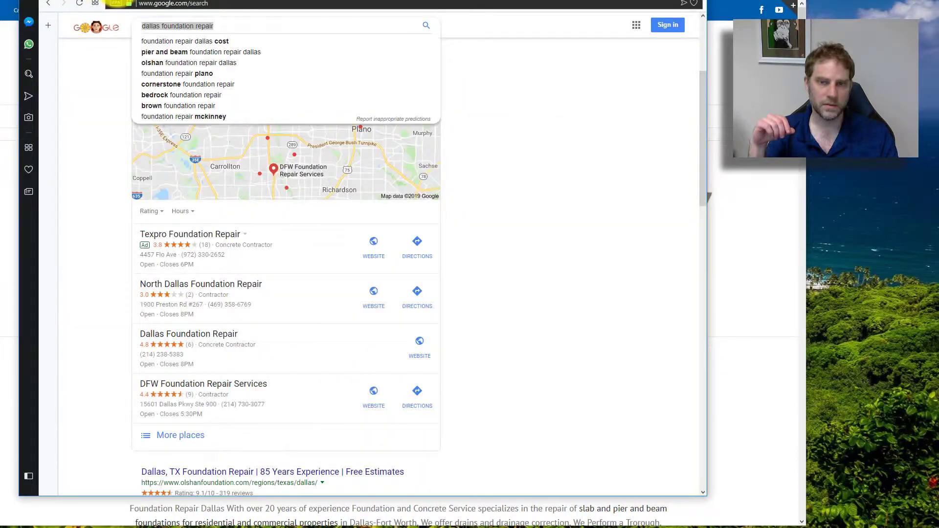
- Browse the full dallas foundation repair places list in both standard and ad-preview views
{"action": "left_click", "coordinate": [179, 435]}
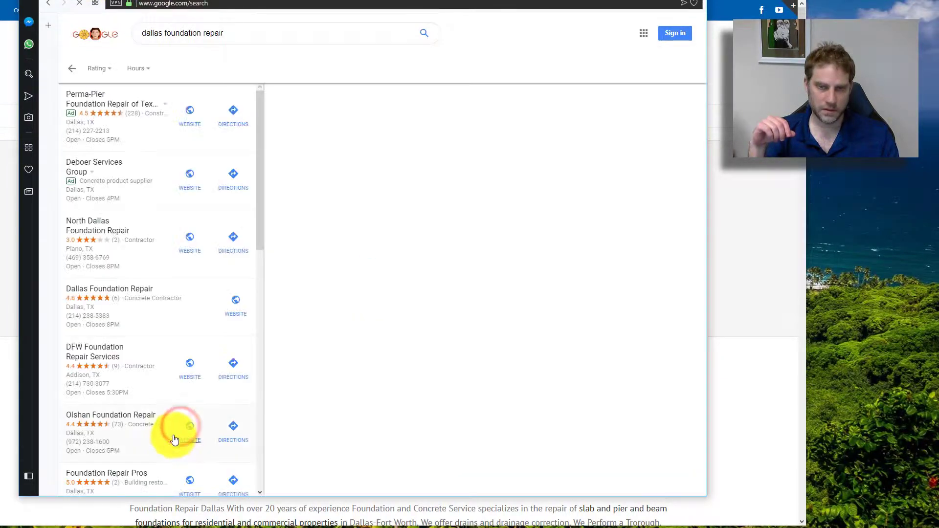
{"action": "scroll", "coordinate": [143, 291], "scroll_direction": "down", "scroll_amount": 3}
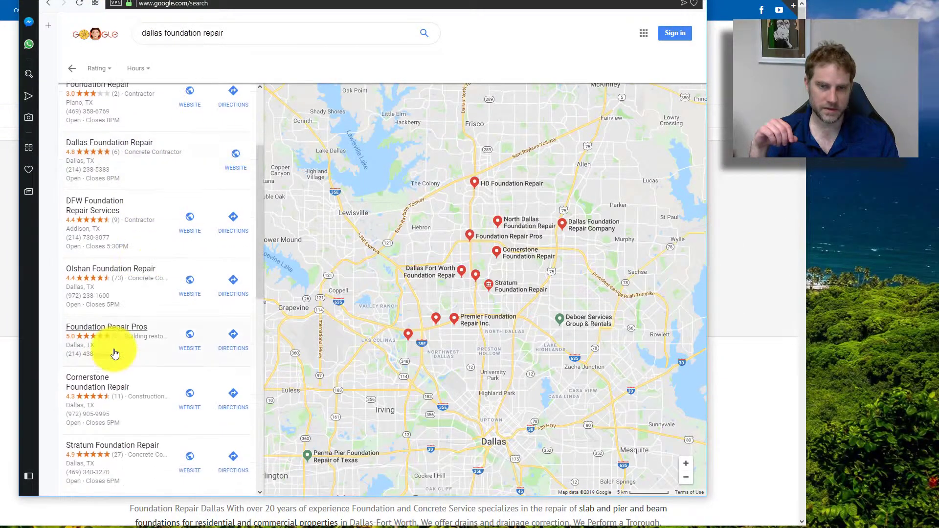
{"action": "scroll", "coordinate": [123, 423], "scroll_direction": "up", "scroll_amount": 4}
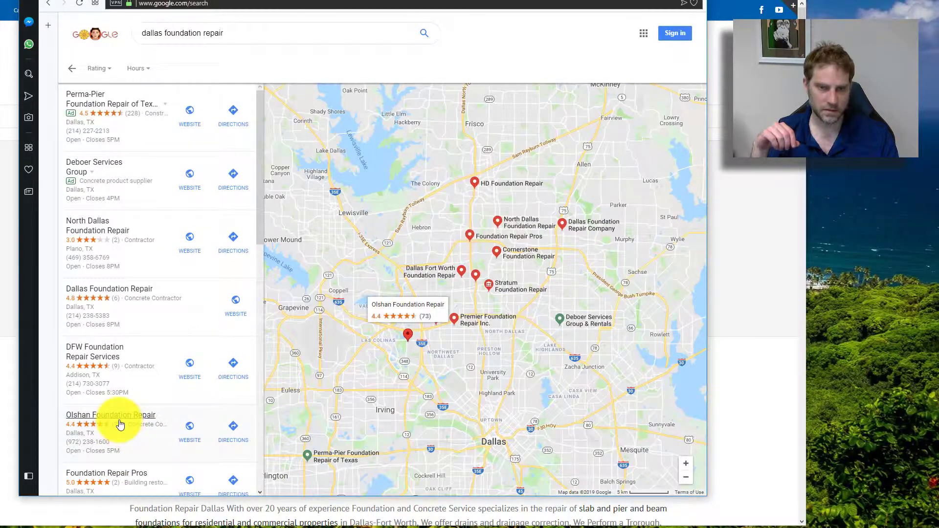
{"action": "scroll", "coordinate": [121, 424], "scroll_direction": "down", "scroll_amount": 4}
{"action": "scroll", "coordinate": [121, 424], "scroll_direction": "down", "scroll_amount": 6}
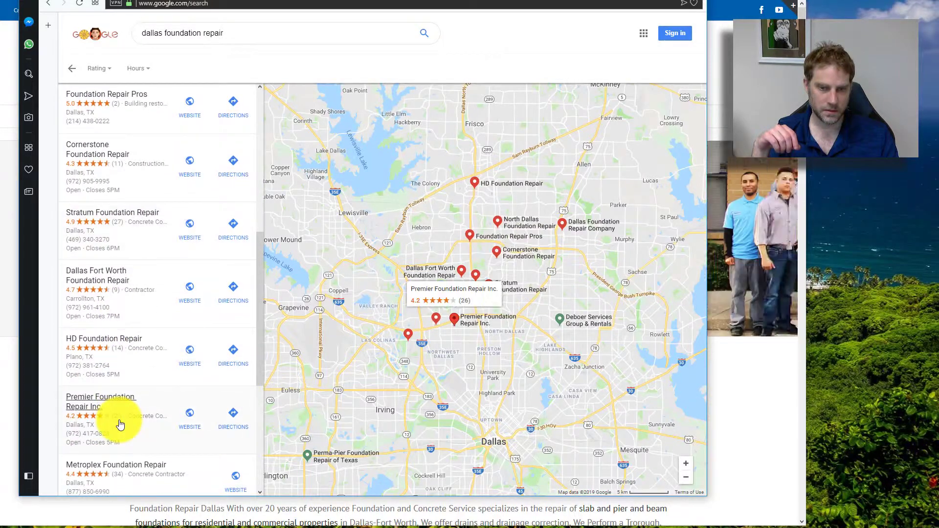
{"action": "scroll", "coordinate": [120, 424], "scroll_direction": "down", "scroll_amount": 3}
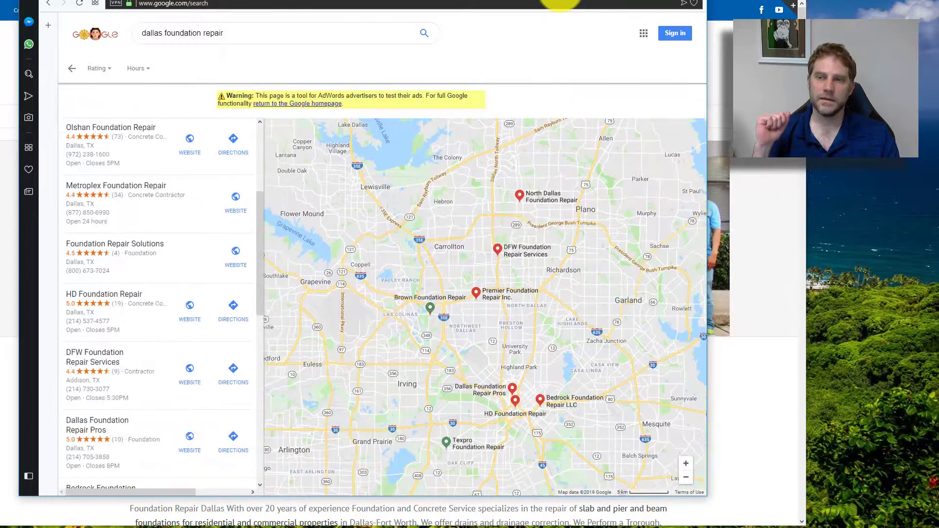
{"action": "key", "text": "F5"}
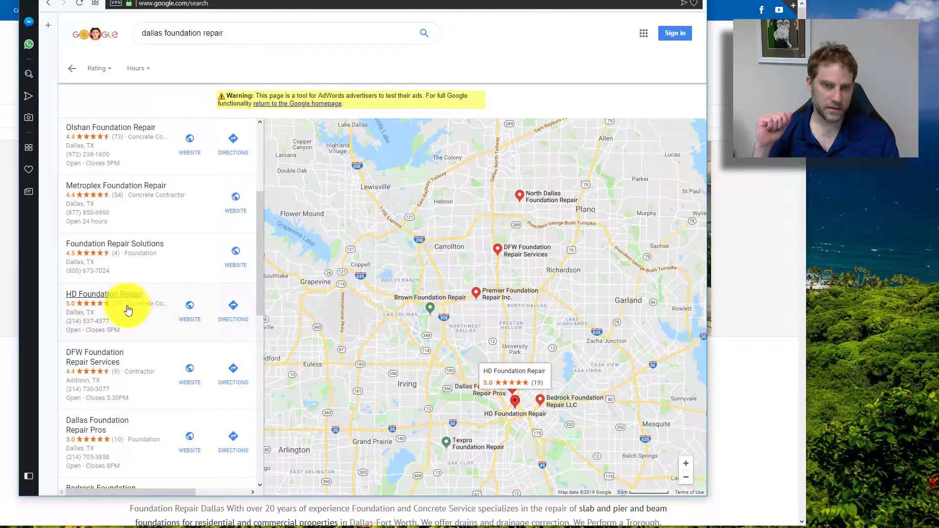
{"action": "scroll", "coordinate": [126, 309], "scroll_direction": "up", "scroll_amount": 4}
{"action": "scroll", "coordinate": [126, 309], "scroll_direction": "down", "scroll_amount": 2}
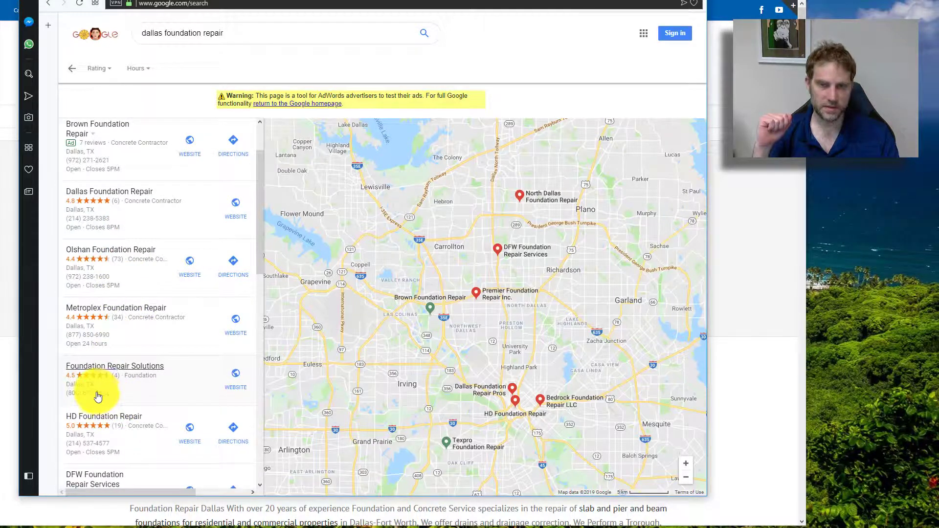
{"action": "left_click", "coordinate": [79, 4]}
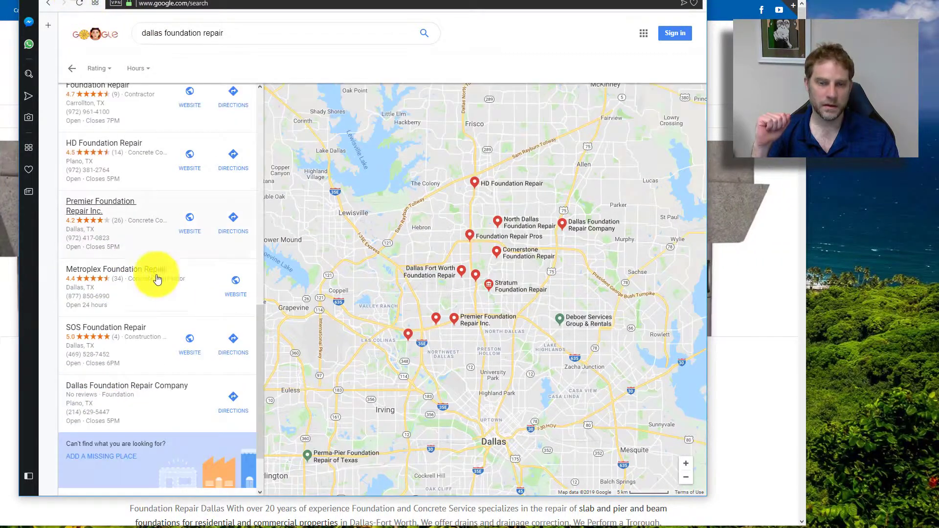
- Find the listing with a 702 phone number and open Foundation Repair Solutions' website
{"action": "key", "text": "ctrl+f"}
{"action": "scroll", "coordinate": [160, 284], "scroll_direction": "up", "scroll_amount": 5}
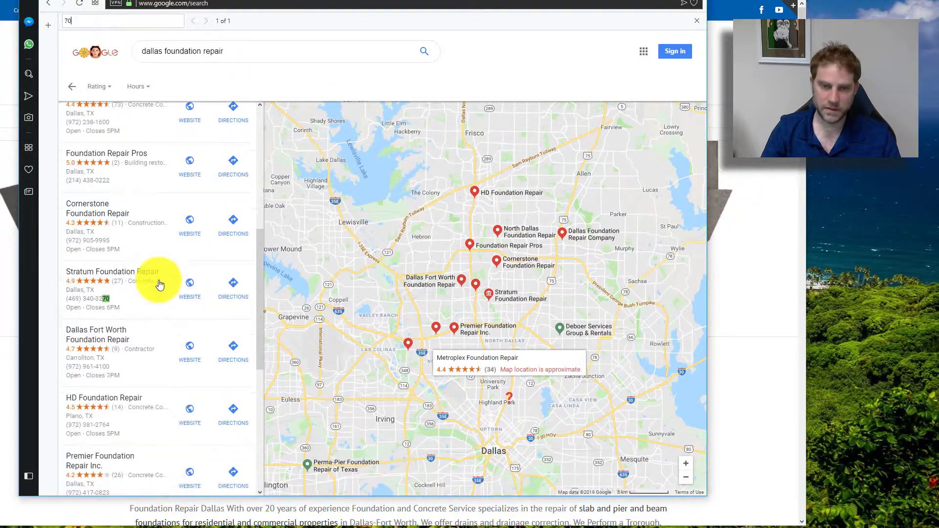
{"action": "type", "text": "7024"}
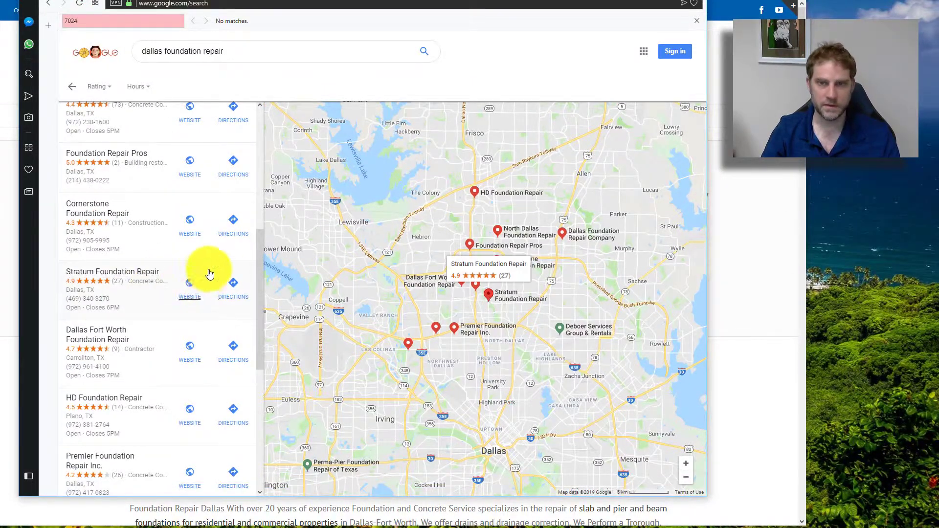
{"action": "key", "text": "F5"}
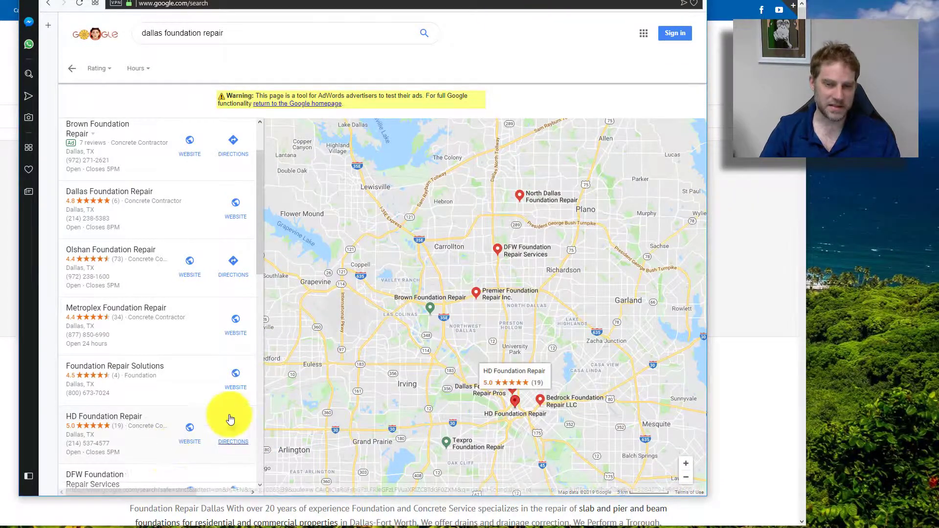
{"action": "left_click", "coordinate": [232, 396]}
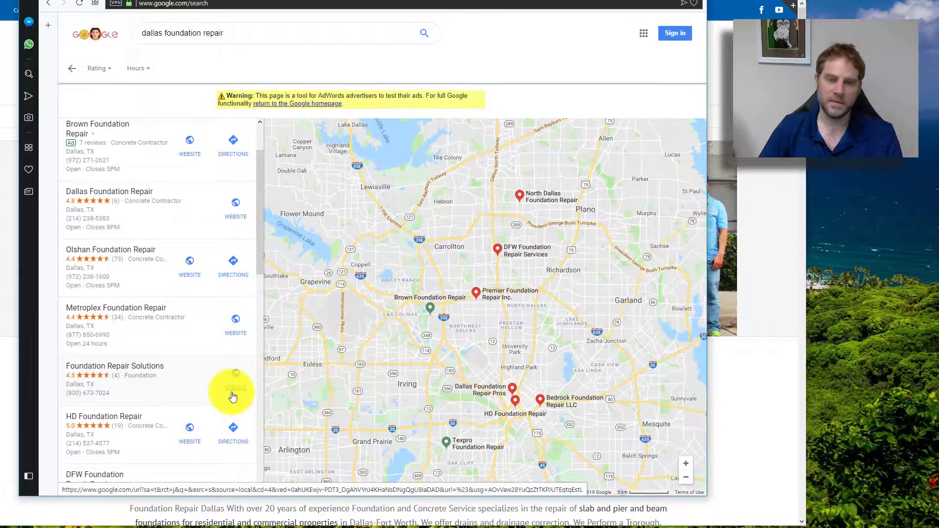
- Glance at the competitor site, then close the results tab to return to the FCS homepage
{"action": "key", "text": "alt+Tab"}
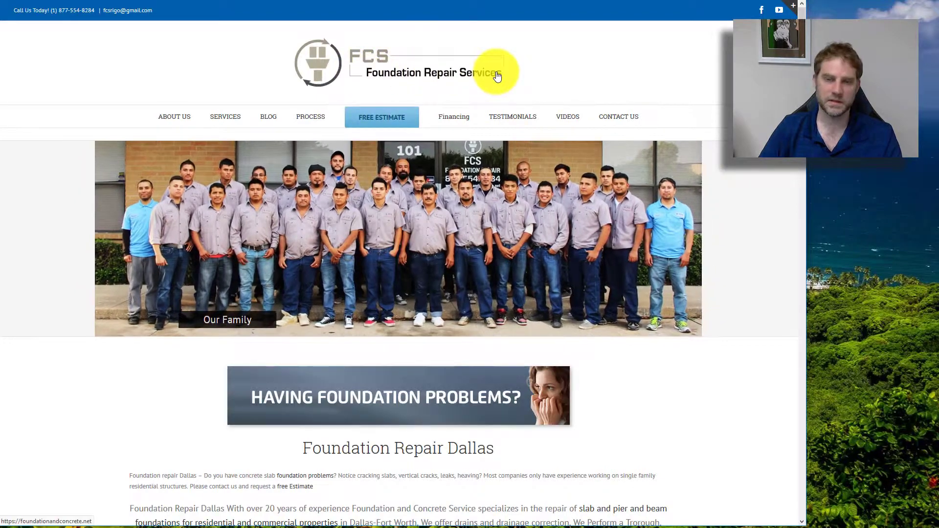
{"action": "key", "text": "alt+Tab"}
{"action": "scroll", "coordinate": [99, 299], "scroll_direction": "up", "scroll_amount": 2}
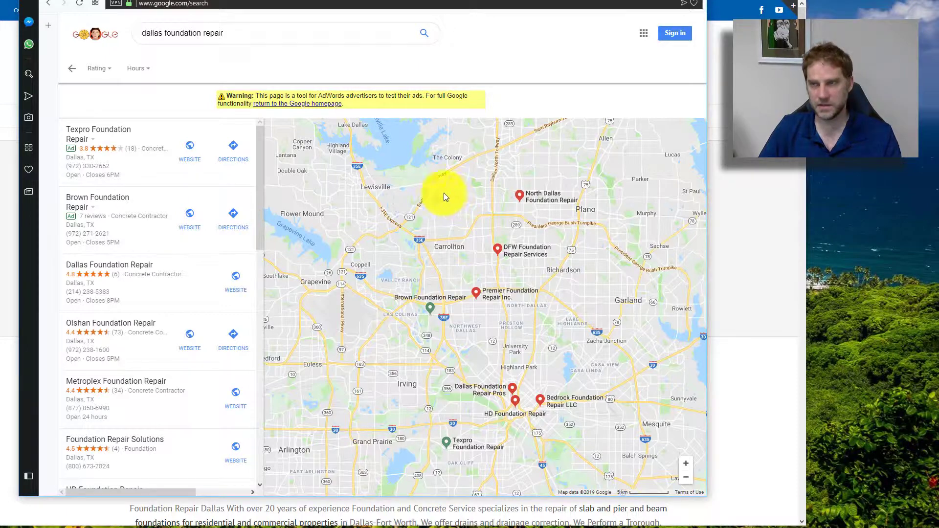
{"action": "key", "text": "ctrl+w"}
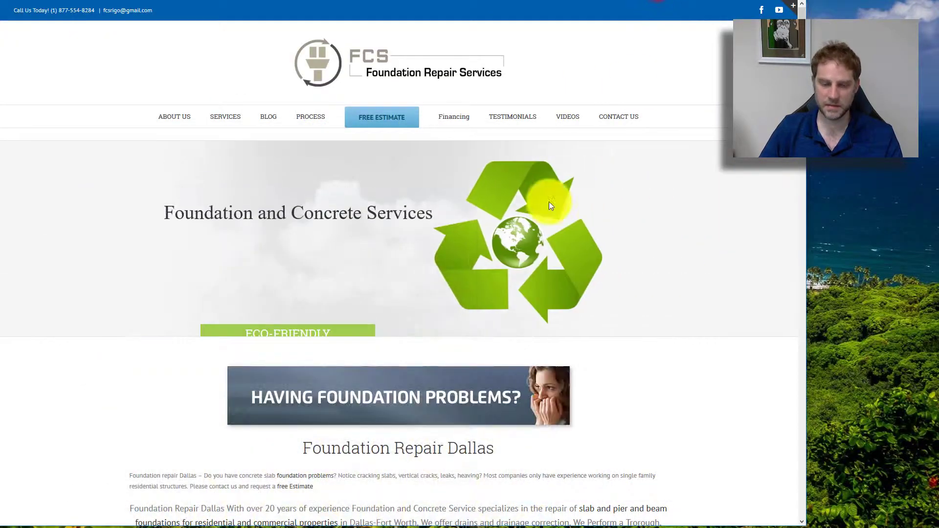
- Review the Maps SEO notes, then return to the Google local map results
{"action": "key", "text": "alt+Tab"}
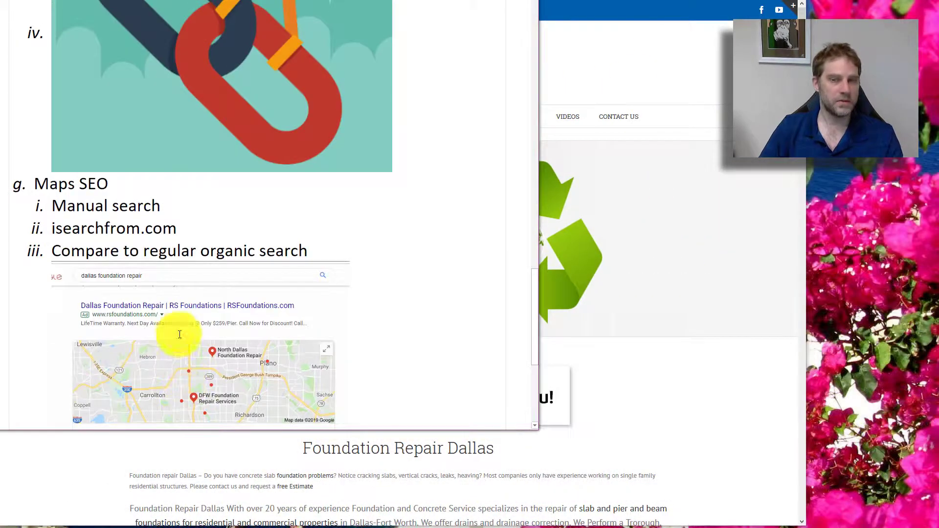
{"action": "scroll", "coordinate": [175, 299], "scroll_direction": "down", "scroll_amount": 3}
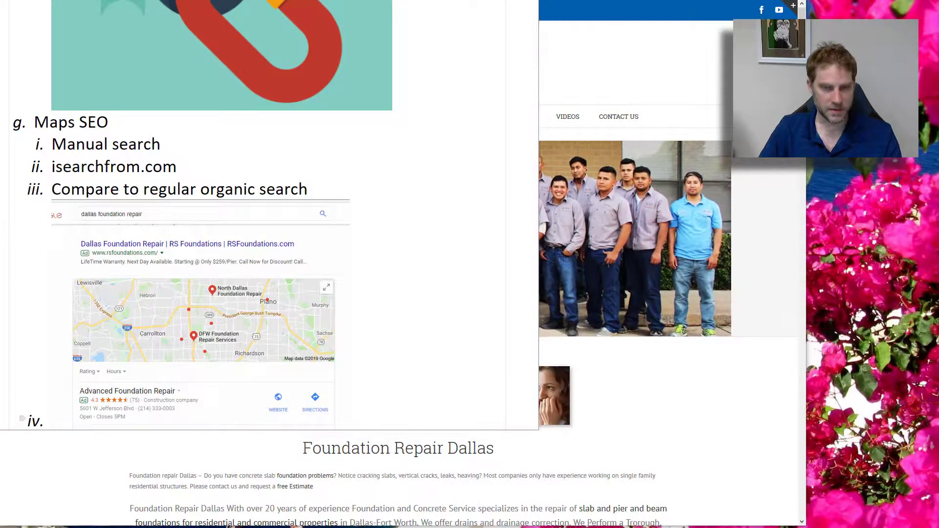
{"action": "key", "text": "alt+Tab"}
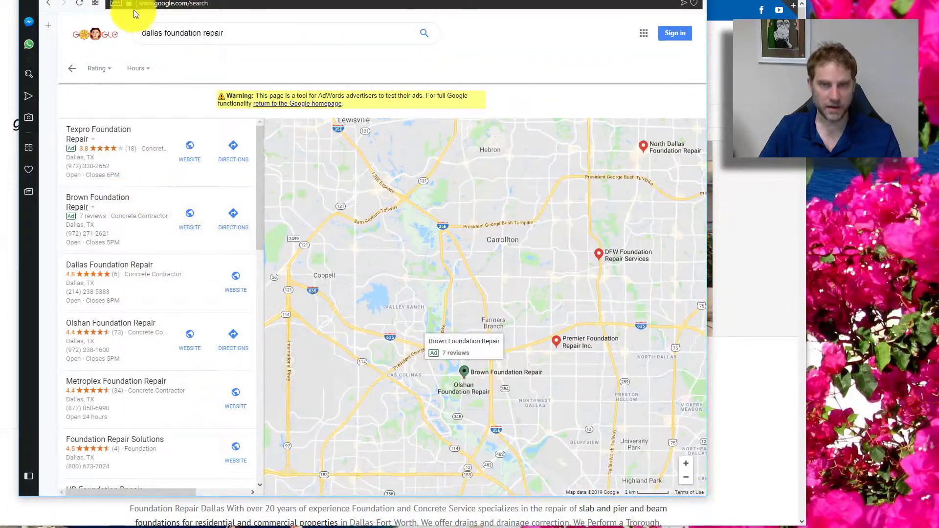
- Run the dallas foundation repair search from Dallas (TX) and scroll to the organic results
{"action": "left_click", "coordinate": [491, 2]}
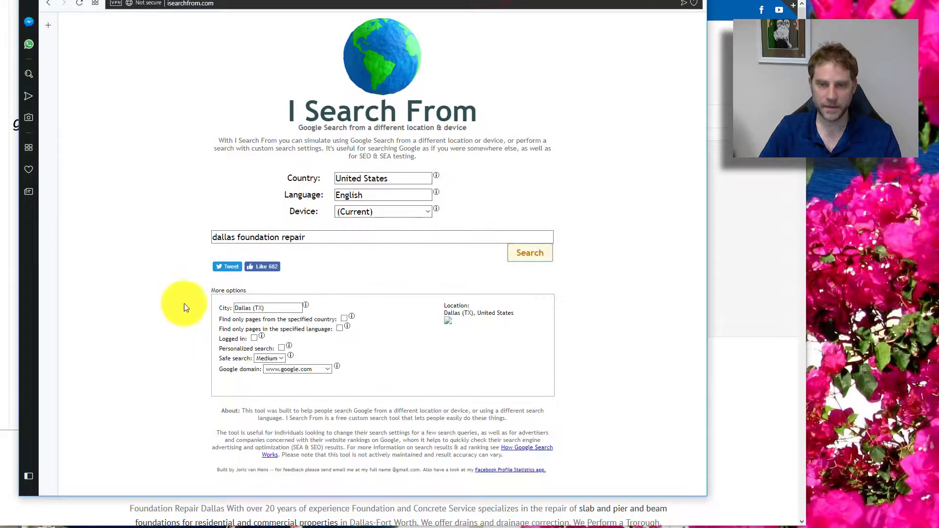
{"action": "left_click", "coordinate": [551, 253]}
{"action": "scroll", "coordinate": [209, 279], "scroll_direction": "down", "scroll_amount": 10}
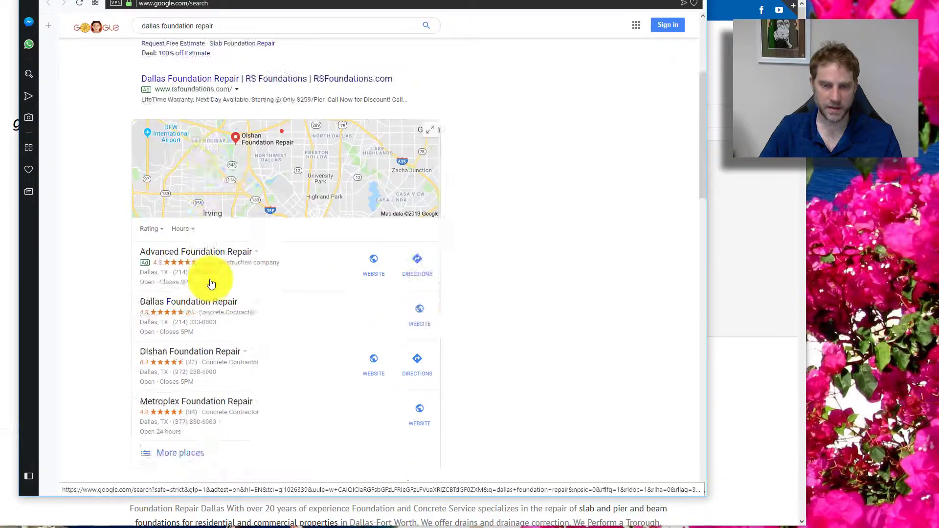
{"action": "scroll", "coordinate": [210, 282], "scroll_direction": "down", "scroll_amount": 2}
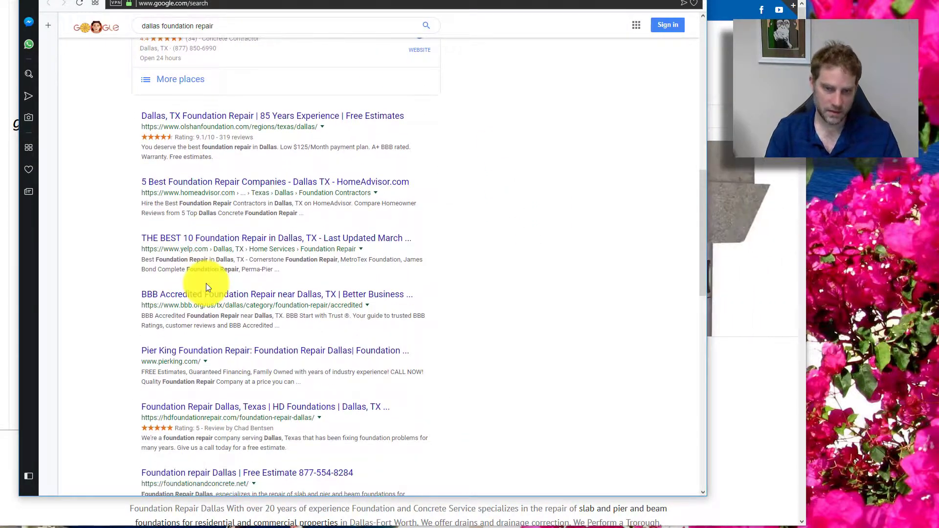
- Analyse pierking.com in SEMrush Organic Research (94 keywords), then bring up its Ahrefs overview
{"action": "type", "text": "pierking.com"}
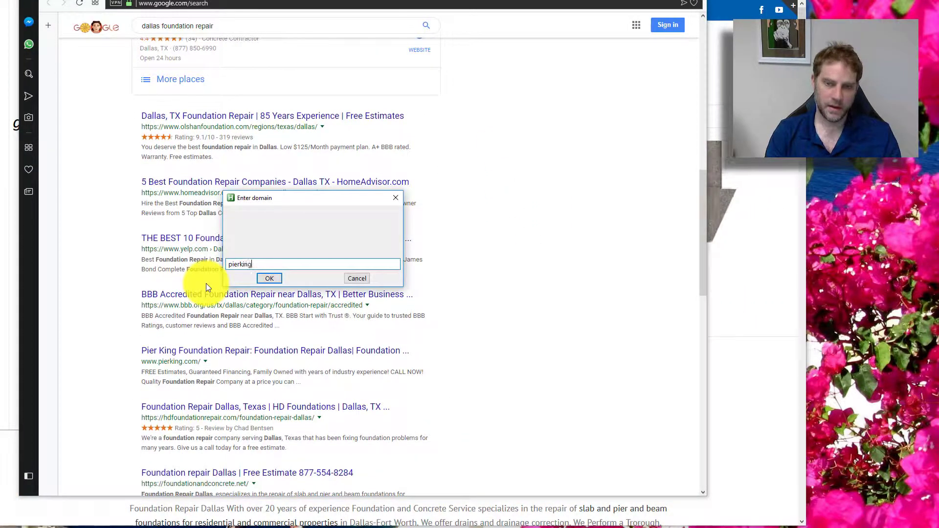
{"action": "key", "text": "Return"}
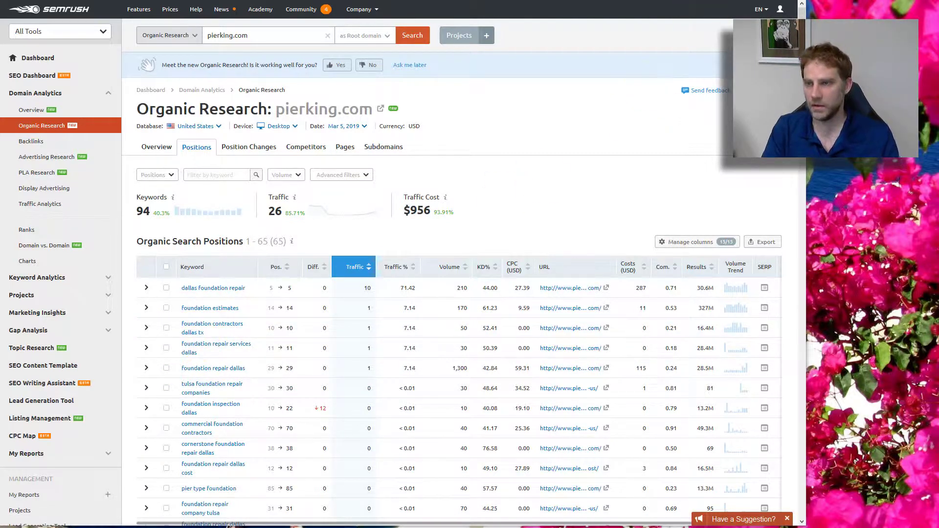
{"action": "key", "text": "ctrl+Tab"}
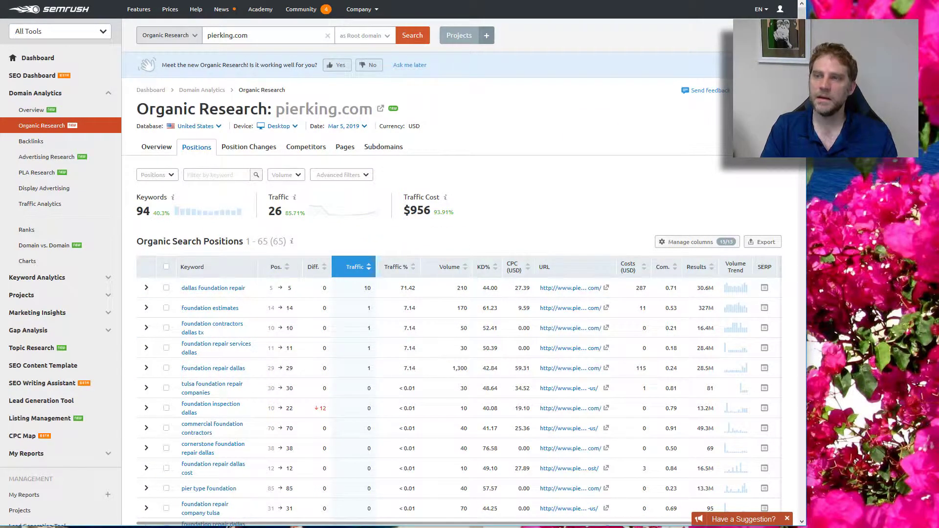
{"action": "key", "text": "ctrl+Tab"}
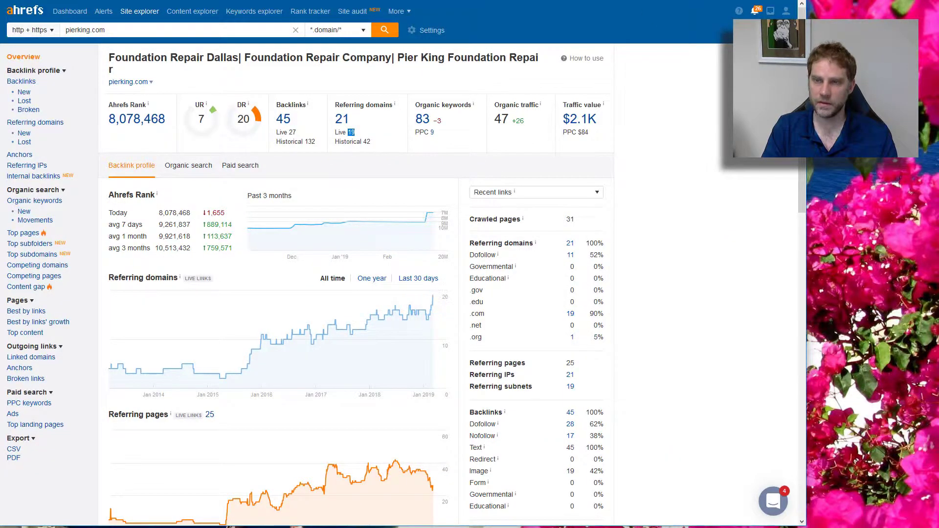
- Check pierking.com's Majestic scores (Trust Flow 2, Citation Flow 8) and open the pierking.com homepage
{"action": "key", "text": "ctrl+Tab"}
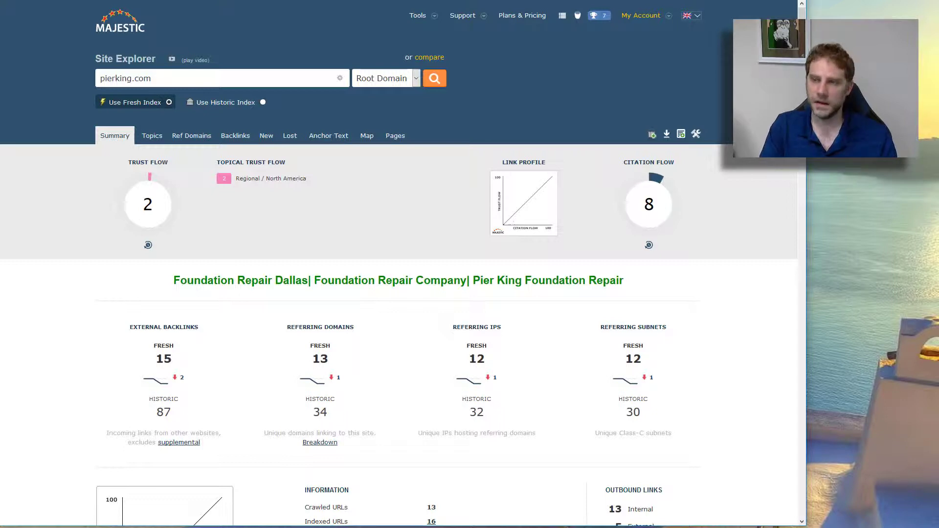
{"action": "left_click", "coordinate": [173, 81]}
{"action": "key", "text": "ctrl+c"}
{"action": "key", "text": "ctrl+l"}
{"action": "key", "text": "ctrl+v"}
{"action": "key", "text": "Return"}
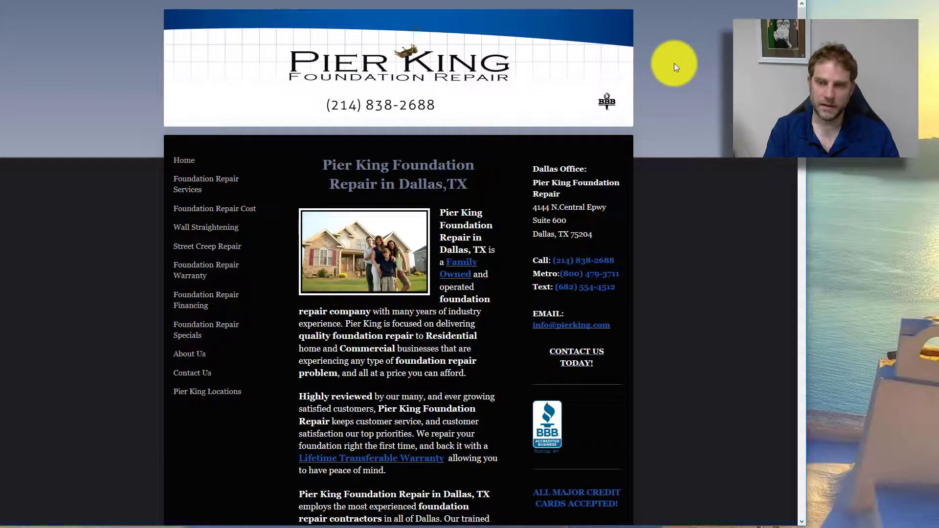
- View Pier King's homepage source, find 'title', and select the full title 'Foundation Repair Dallas| Foundation Repair Company| Pier King Foundation Repair'
{"action": "key", "text": "ctrl+u"}
{"action": "key", "text": "ctrl+f"}
{"action": "type", "text": "titl"}
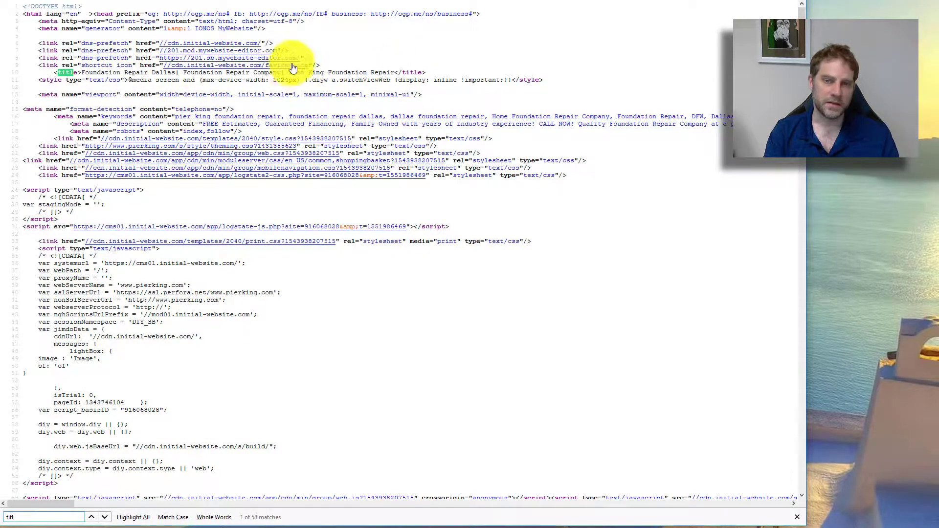
{"action": "left_click_drag", "start_coordinate": [81, 73], "coordinate": [395, 76]}
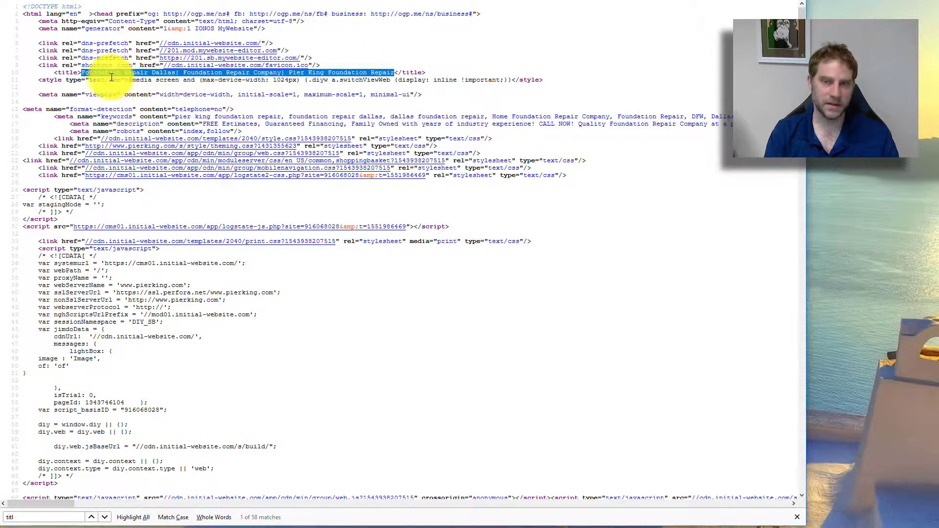
- Open the full local places list for 'dallas foundation repair' and search it for 'king'
{"action": "key", "text": "alt+Tab"}
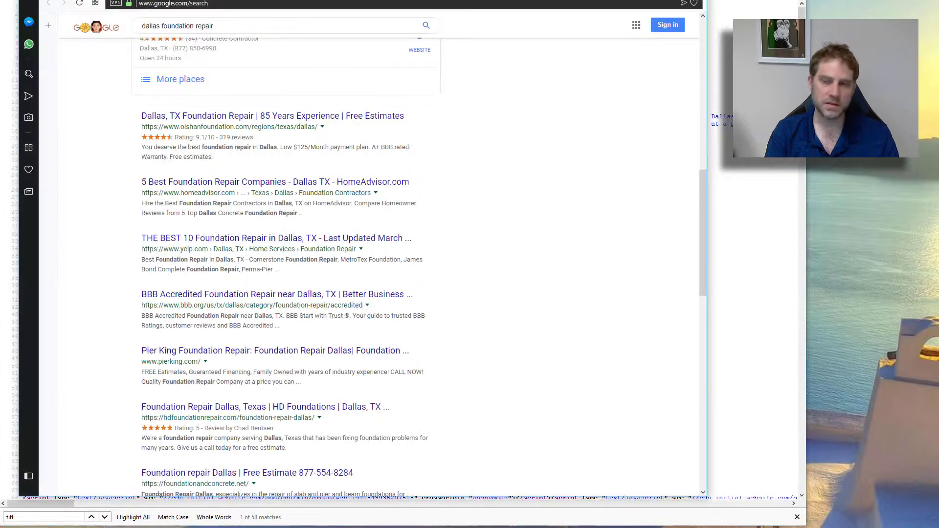
{"action": "scroll", "coordinate": [548, 222], "scroll_direction": "up", "scroll_amount": 5}
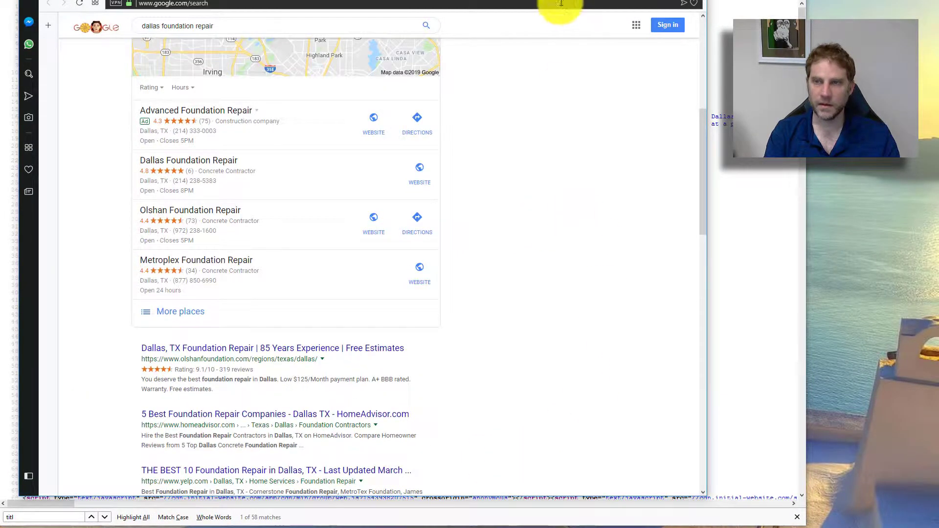
{"action": "left_click", "coordinate": [193, 310]}
{"action": "scroll", "coordinate": [198, 299], "scroll_direction": "down", "scroll_amount": 5}
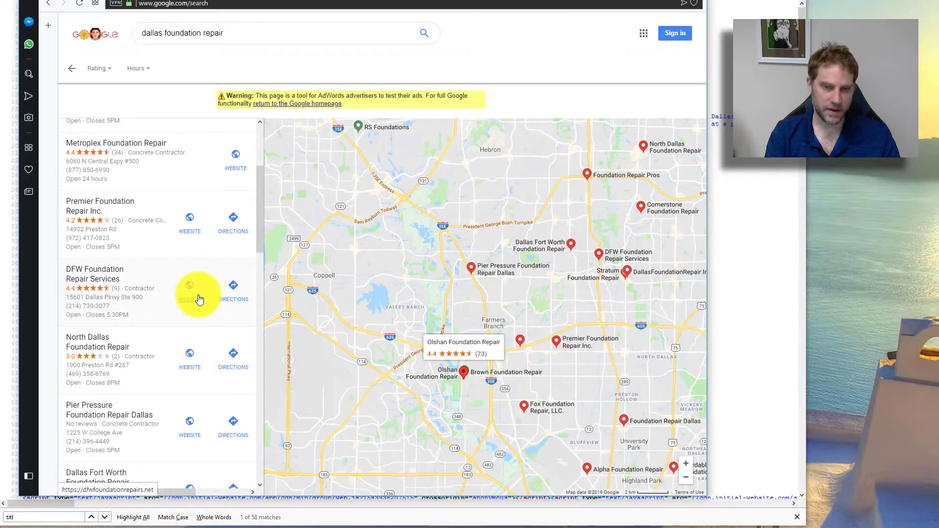
{"action": "key", "text": "ctrl+f"}
{"action": "type", "text": "king"}
{"action": "key", "text": "Return"}
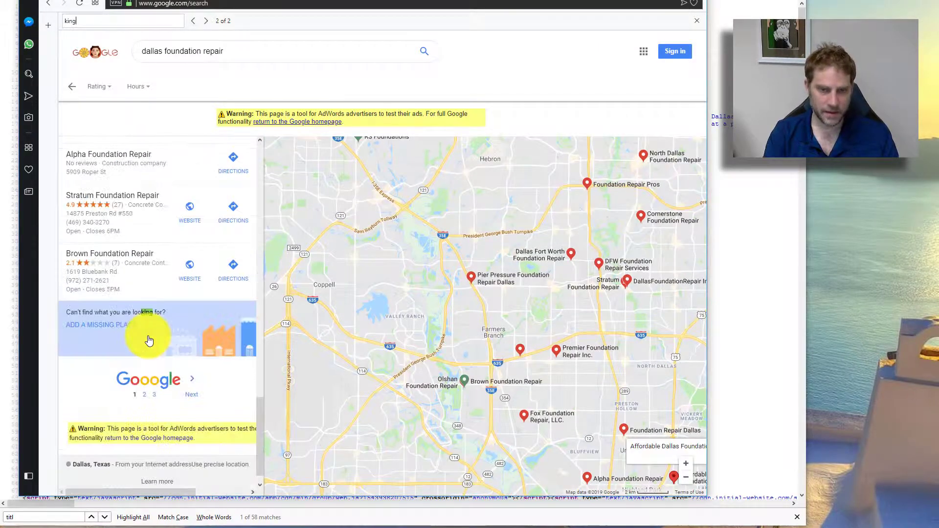
{"action": "key", "text": "Return"}
{"action": "key", "text": "Return"}
{"action": "key", "text": "Return"}
{"action": "key", "text": "Return"}
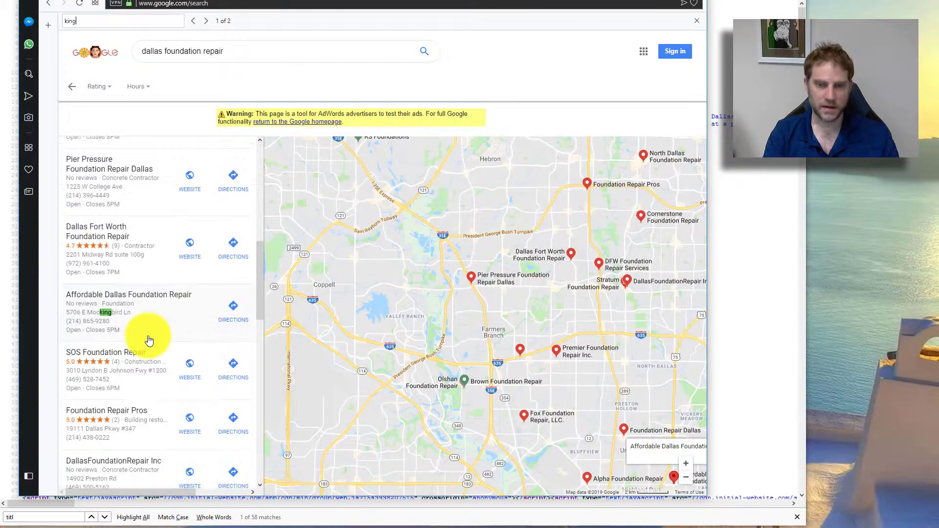
- Search page 2 of the places for 'king', then minimize the map results to reveal Pier King's site
{"action": "left_click", "coordinate": [200, 393]}
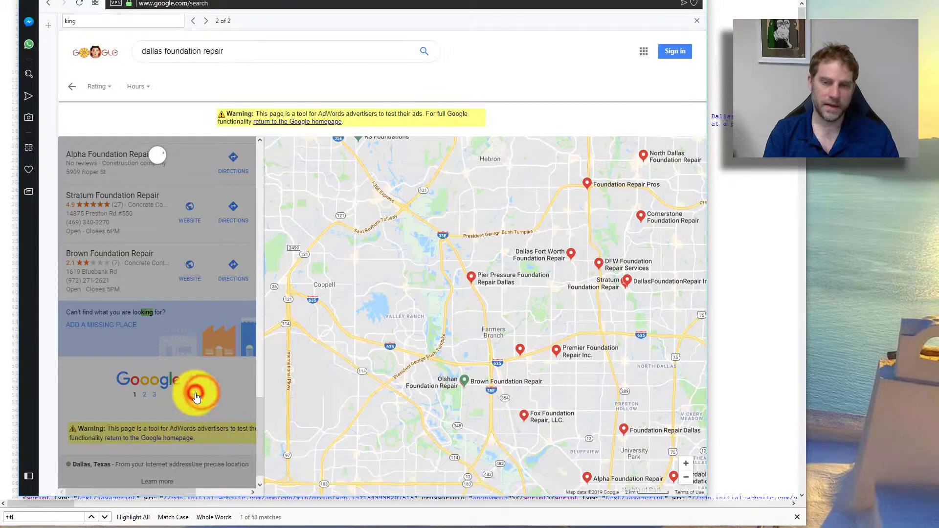
{"action": "scroll", "coordinate": [189, 394], "scroll_direction": "down", "scroll_amount": 6}
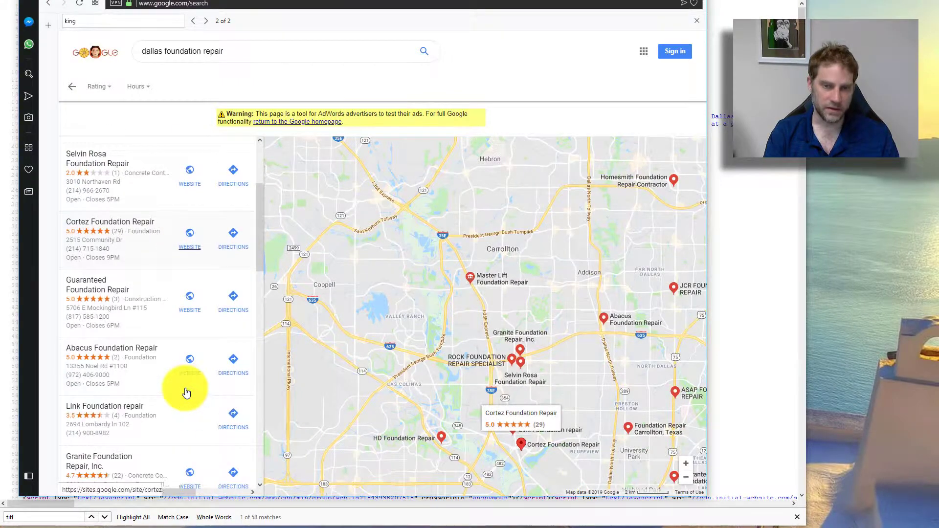
{"action": "left_click", "coordinate": [78, 4]}
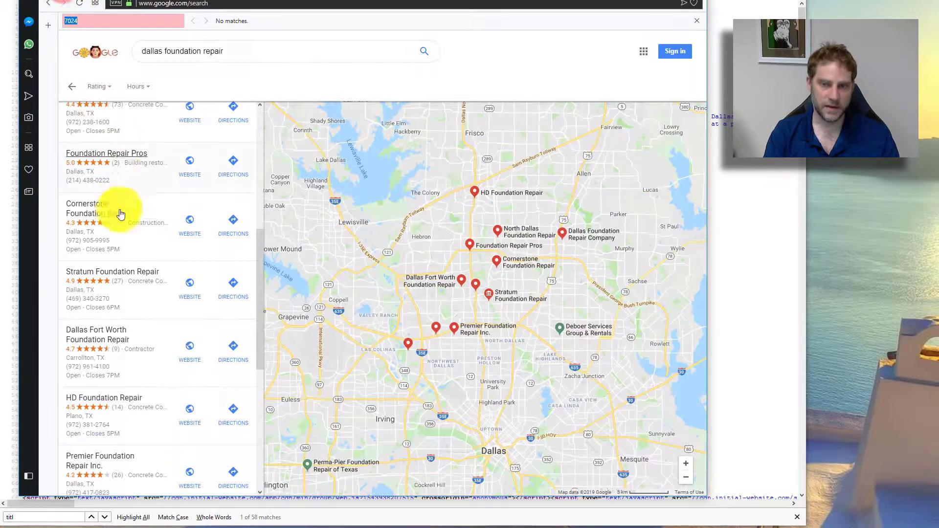
{"action": "type", "text": "king"}
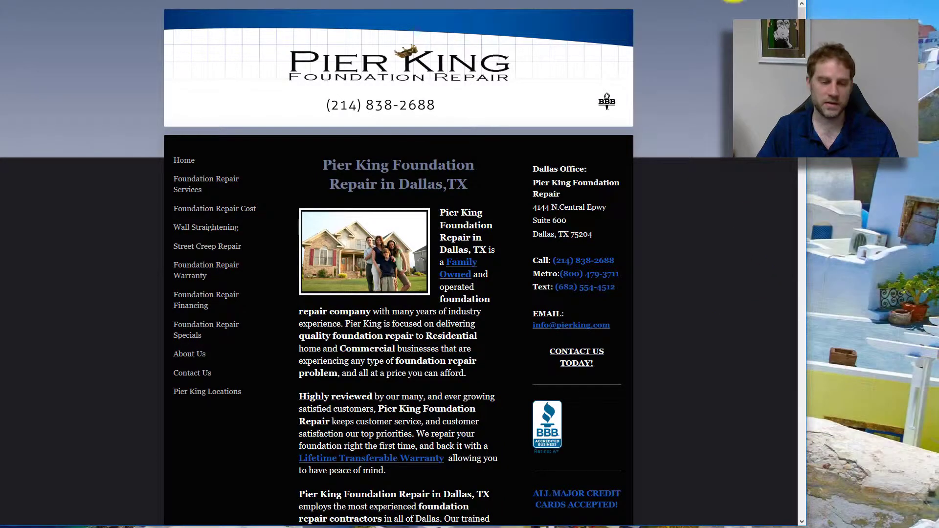
{"action": "key", "text": "alt+Tab"}
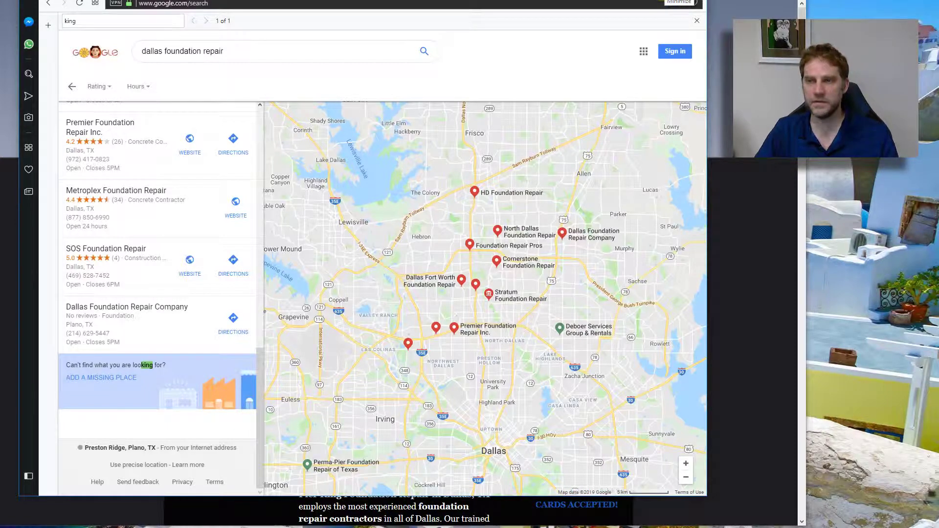
{"action": "left_click", "coordinate": [658, 2]}
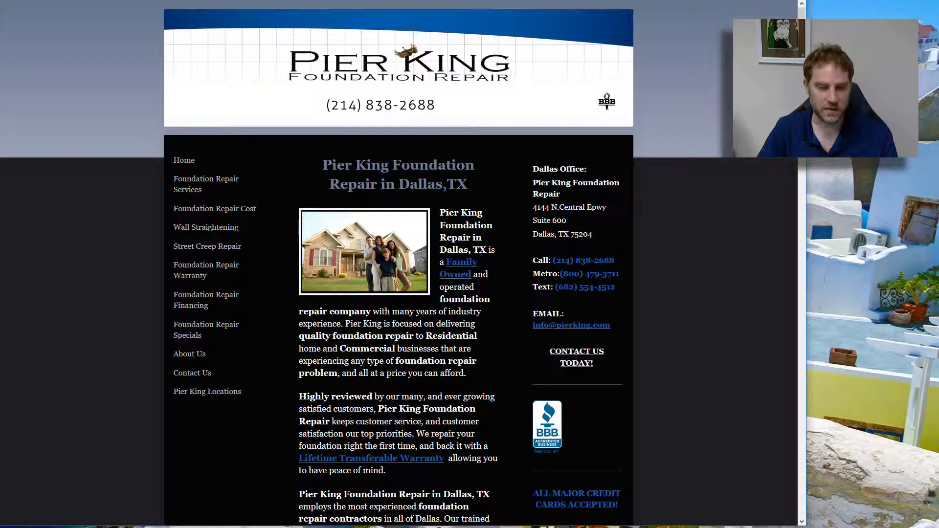
- Scroll through the top of the SEO audit notes, then glance back at Pier King's website
{"action": "left_click", "coordinate": [129, 525]}
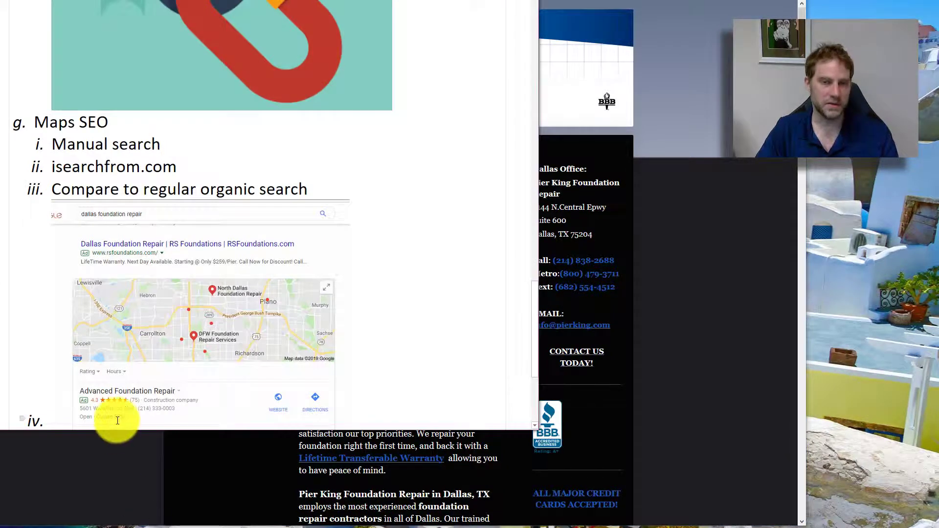
{"action": "scroll", "coordinate": [117, 423], "scroll_direction": "up", "scroll_amount": 5}
{"action": "scroll", "coordinate": [120, 429], "scroll_direction": "up", "scroll_amount": 5}
{"action": "scroll", "coordinate": [278, 240], "scroll_direction": "up", "scroll_amount": 8}
{"action": "scroll", "coordinate": [220, 191], "scroll_direction": "up", "scroll_amount": 2}
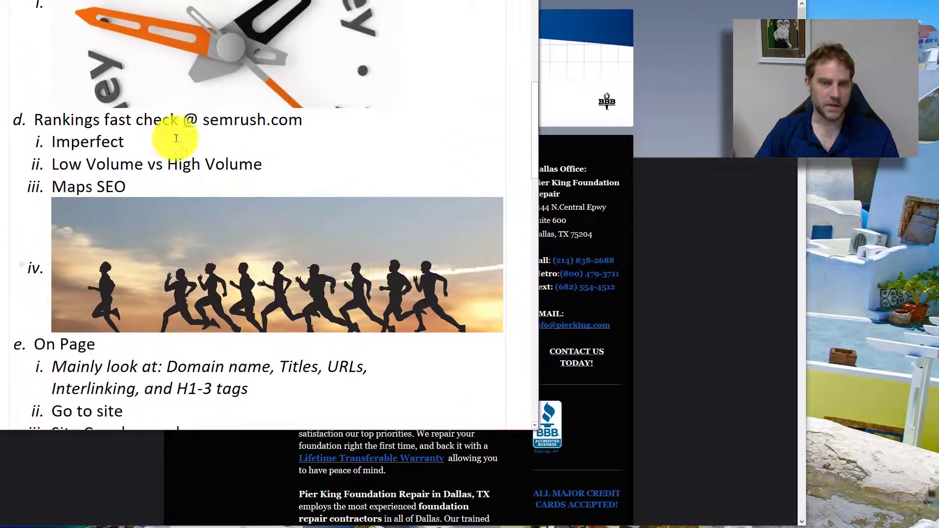
{"action": "scroll", "coordinate": [108, 157], "scroll_direction": "down", "scroll_amount": 2}
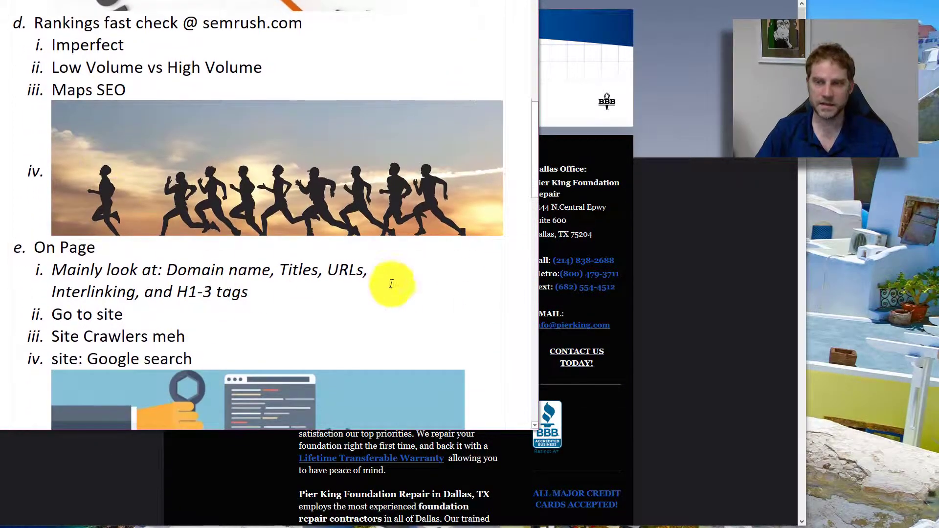
{"action": "scroll", "coordinate": [46, 274], "scroll_direction": "down", "scroll_amount": 1}
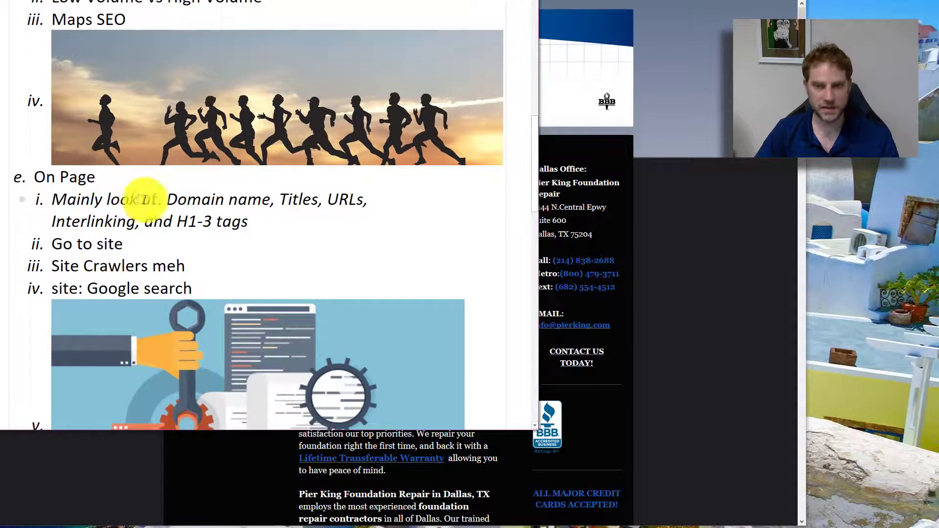
{"action": "left_click", "coordinate": [720, 144]}
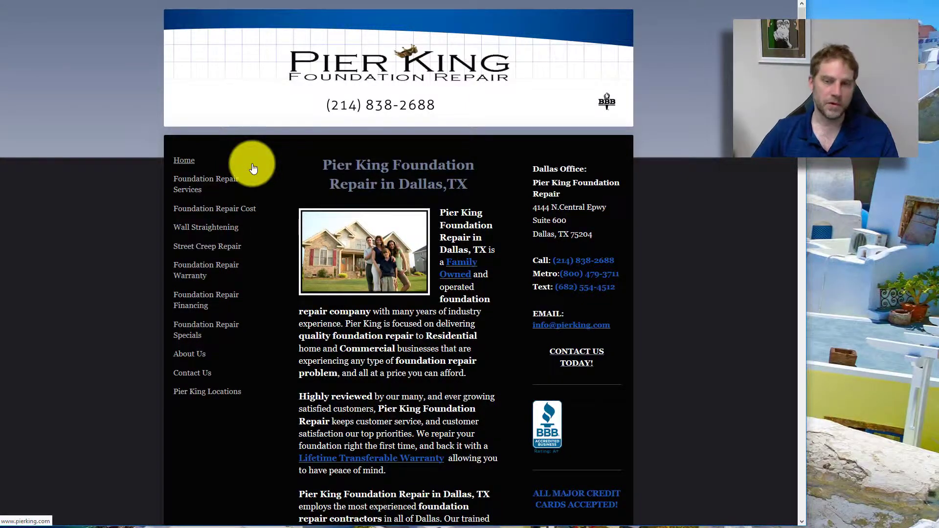
- In the notes, move through the On Page and Off Page checklists and select 'Interlinking'
{"action": "key", "text": "alt+Tab"}
{"action": "left_click", "coordinate": [185, 198]}
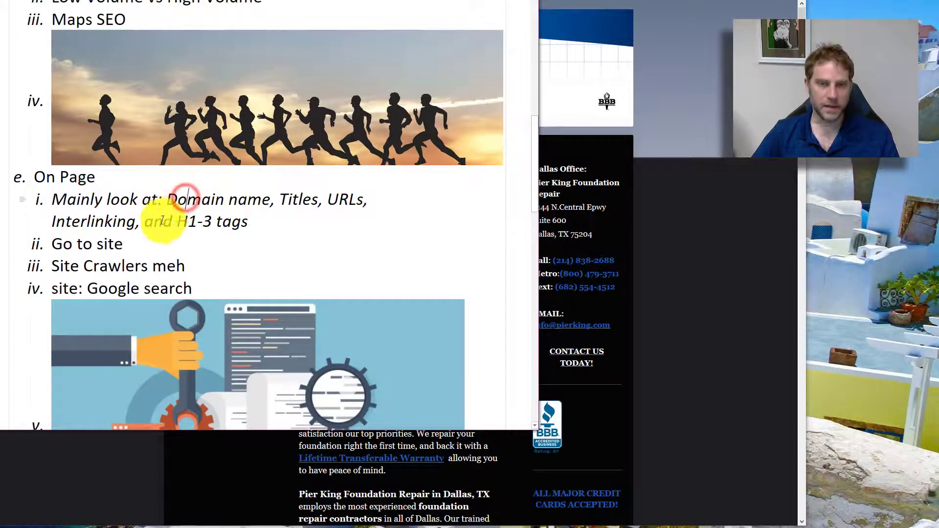
{"action": "scroll", "coordinate": [146, 262], "scroll_direction": "down", "scroll_amount": 3}
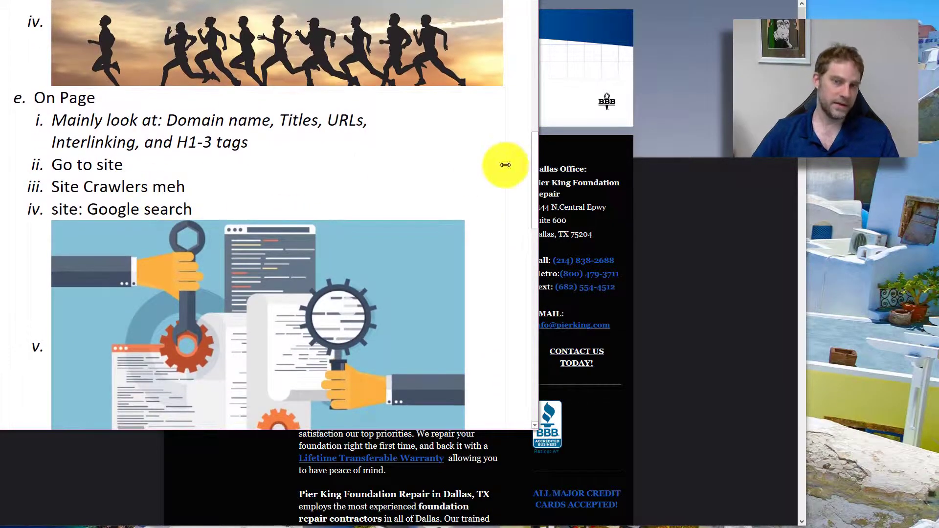
{"action": "scroll", "coordinate": [254, 142], "scroll_direction": "down", "scroll_amount": 1}
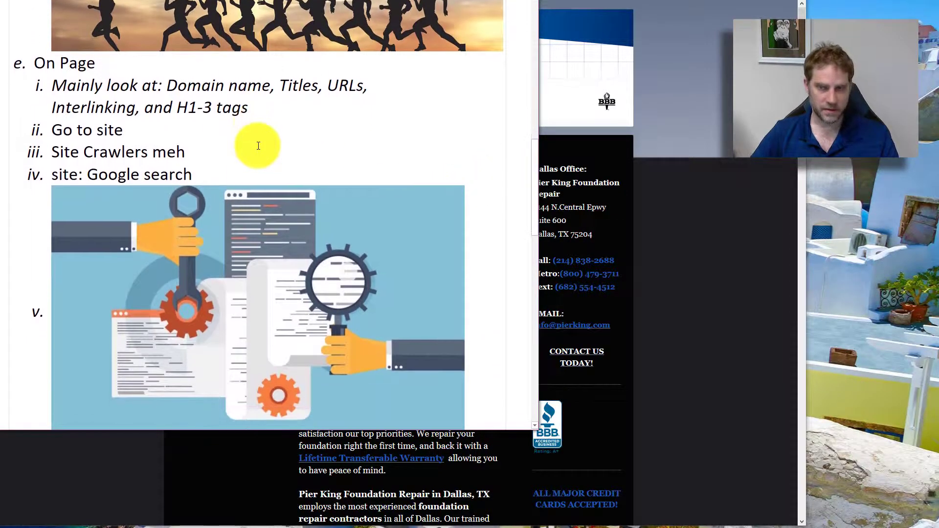
{"action": "left_click", "coordinate": [345, 83]}
{"action": "double_click", "coordinate": [80, 108]}
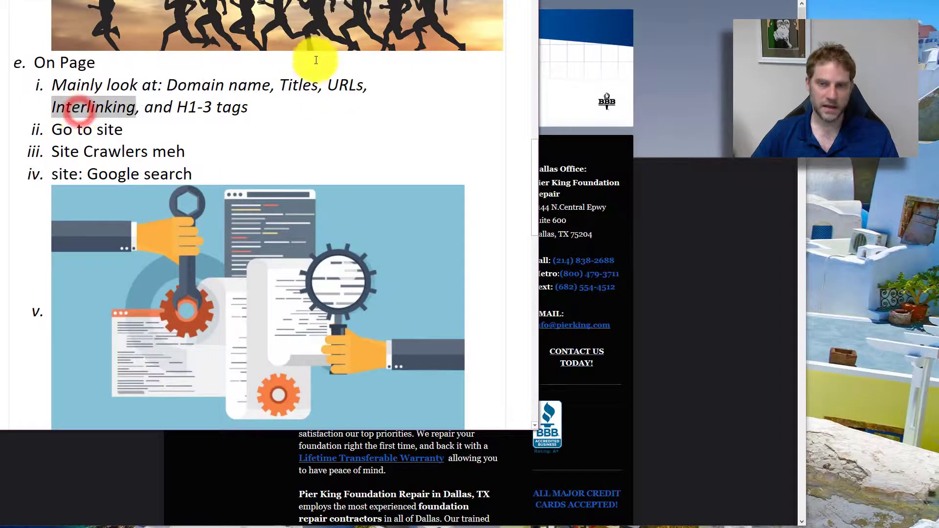
- After checking Pier King's site, scroll the notes down to 'g. Maps SEO' and its Google results screenshot
{"action": "left_click", "coordinate": [781, 198]}
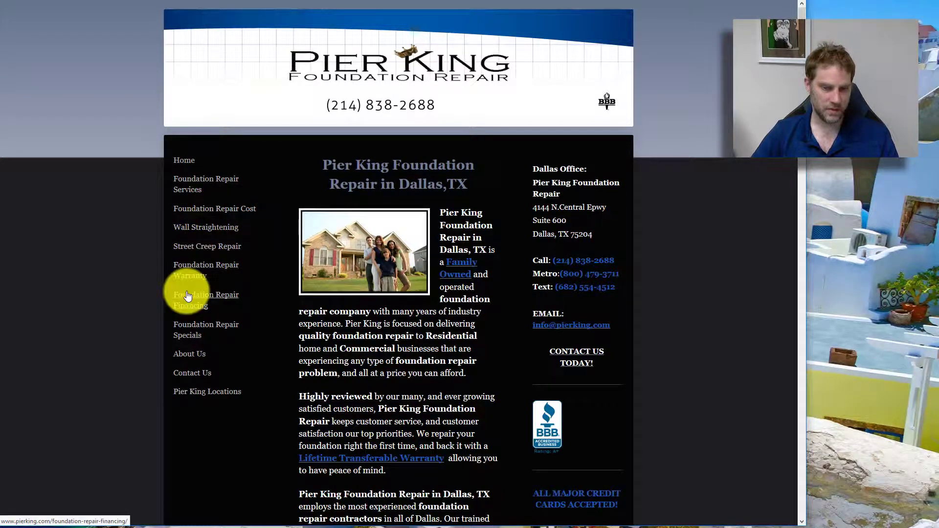
{"action": "key", "text": "alt+Tab"}
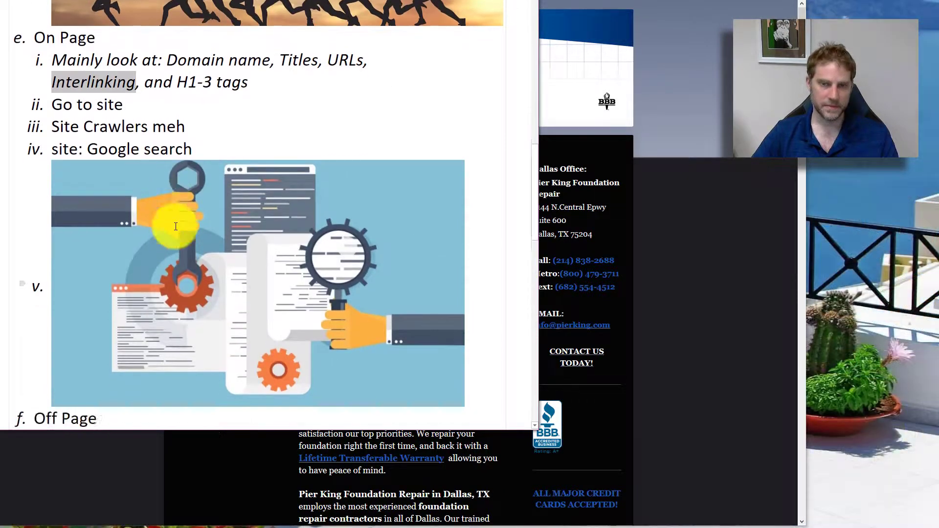
{"action": "scroll", "coordinate": [173, 223], "scroll_direction": "down", "scroll_amount": 5}
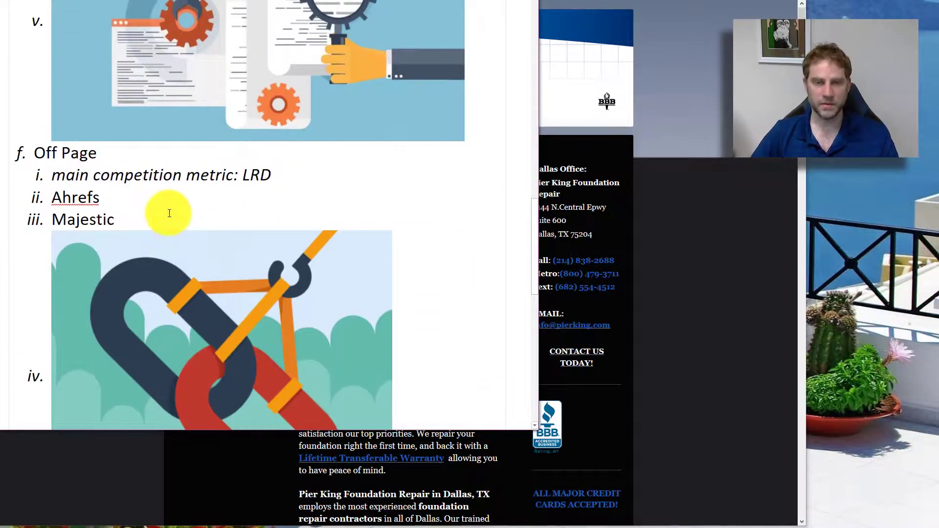
{"action": "scroll", "coordinate": [202, 269], "scroll_direction": "down", "scroll_amount": 6}
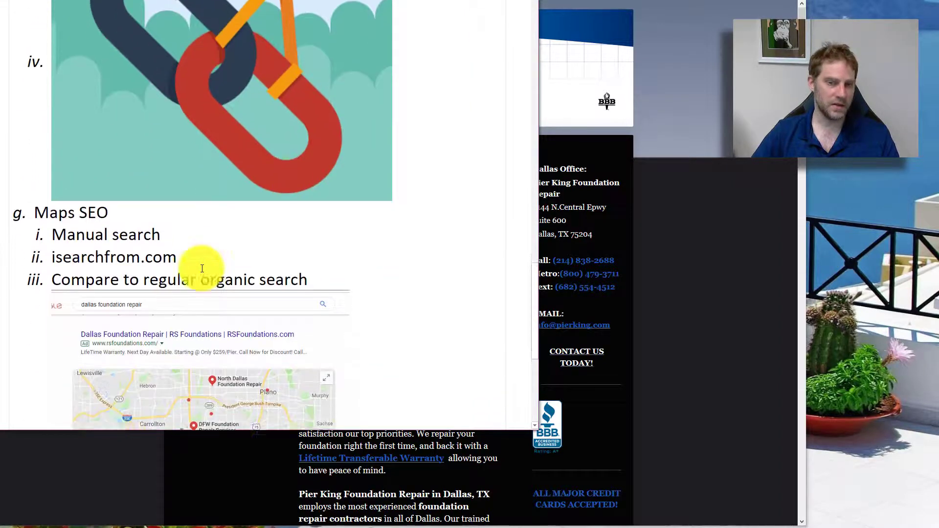
{"action": "scroll", "coordinate": [202, 268], "scroll_direction": "down", "scroll_amount": 3}
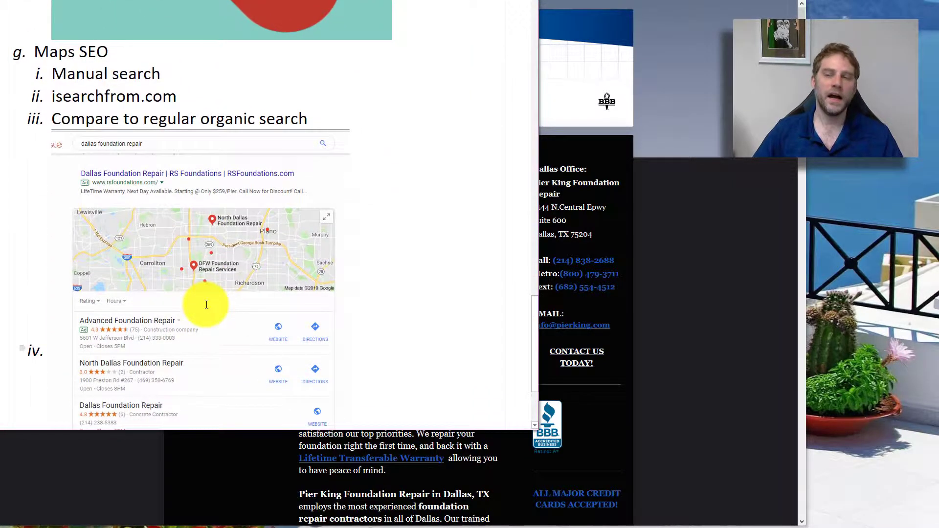